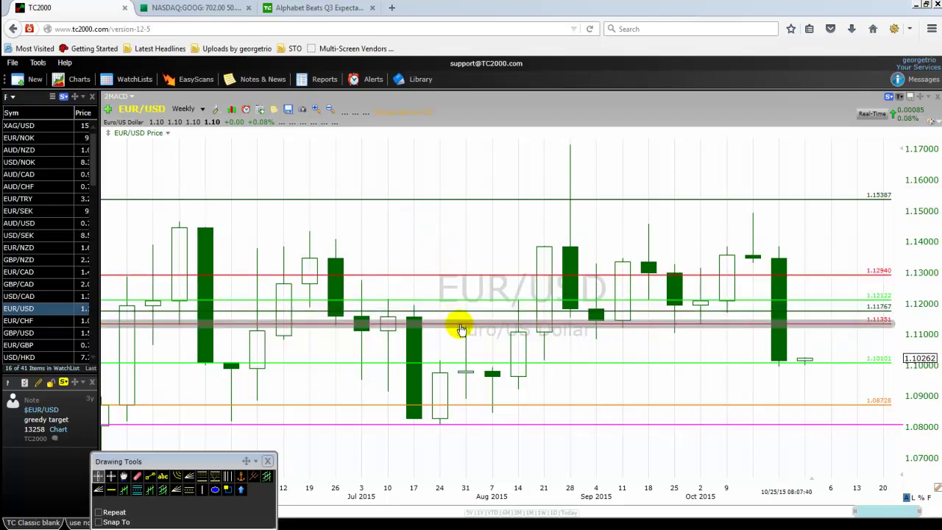
Switch the EUR/USD chart to the 10 Minute time frame and show several days of candles.
mouse_move(430, 372)
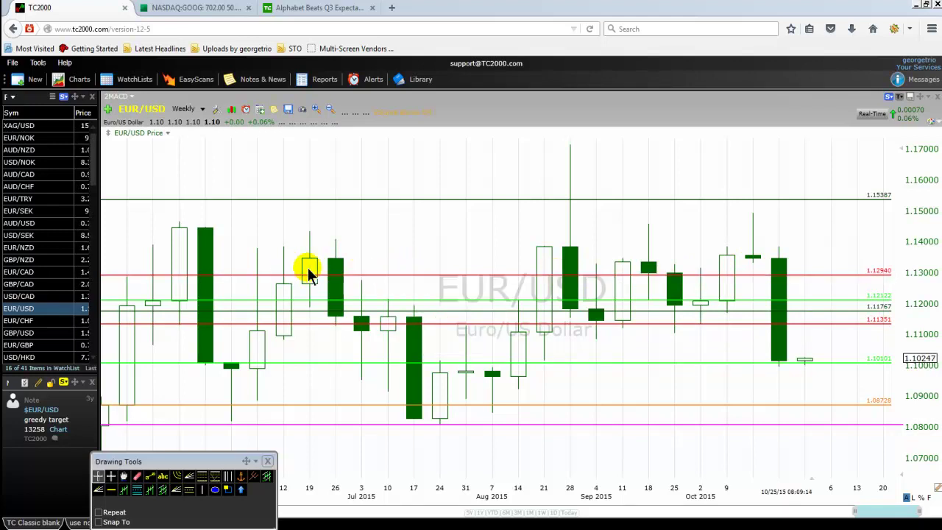
mouse_move(309, 279)
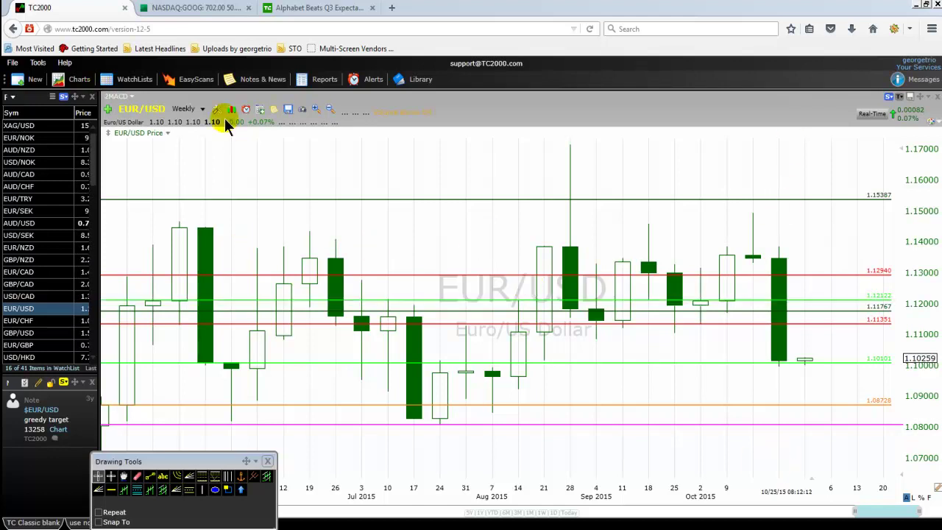
click(203, 110)
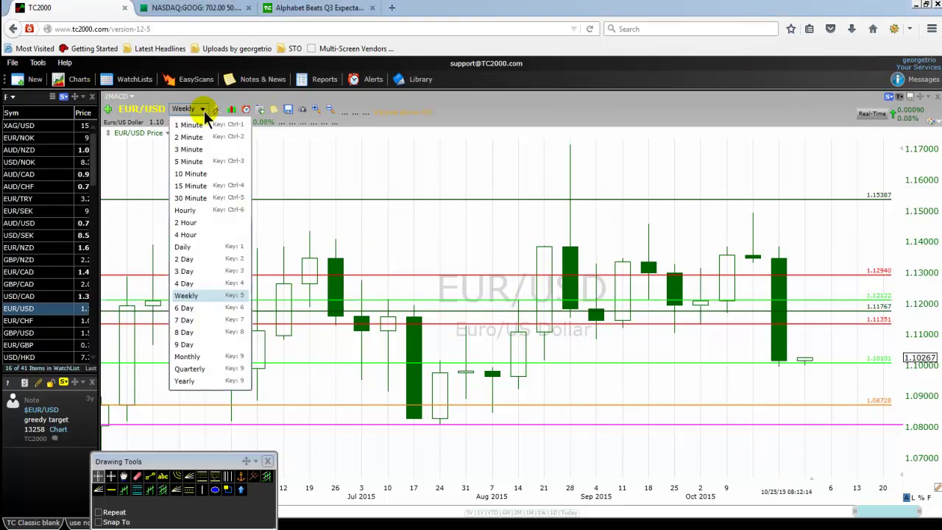
click(200, 175)
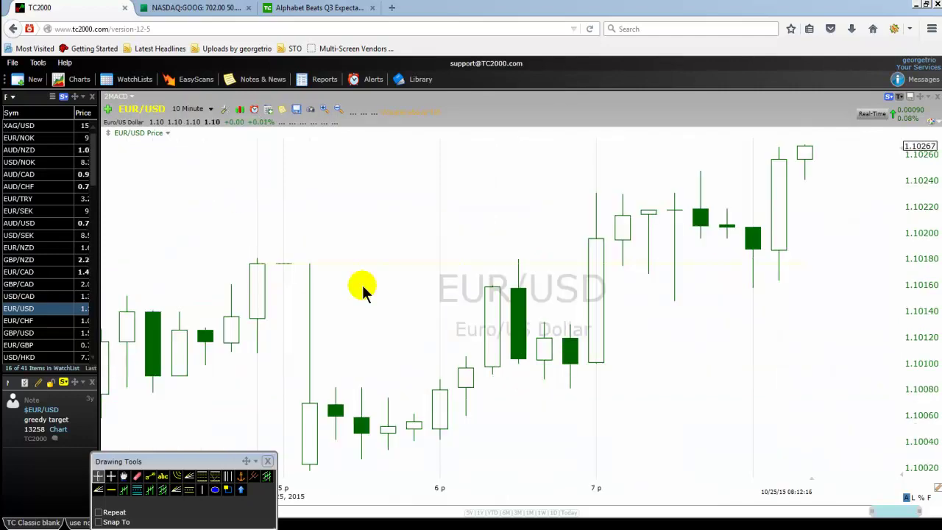
scroll(309, 263, down, 5)
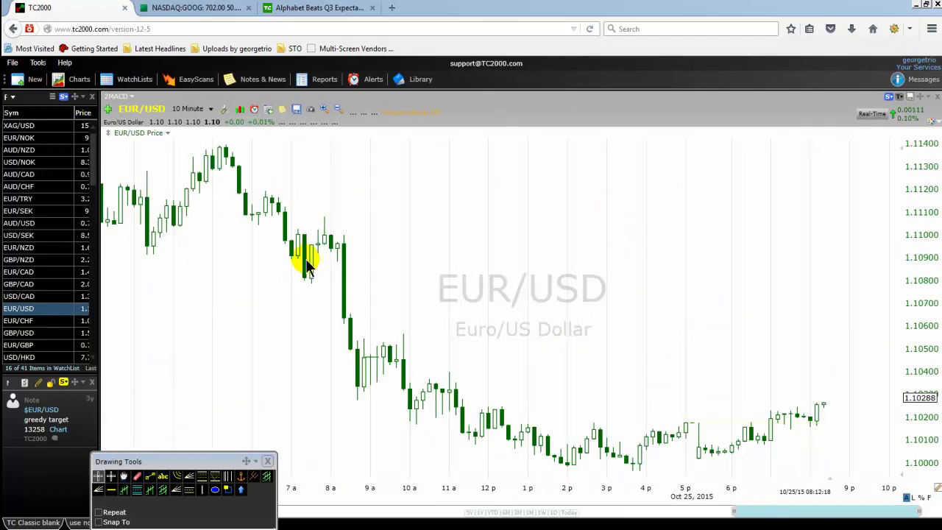
scroll(307, 263, down, 6)
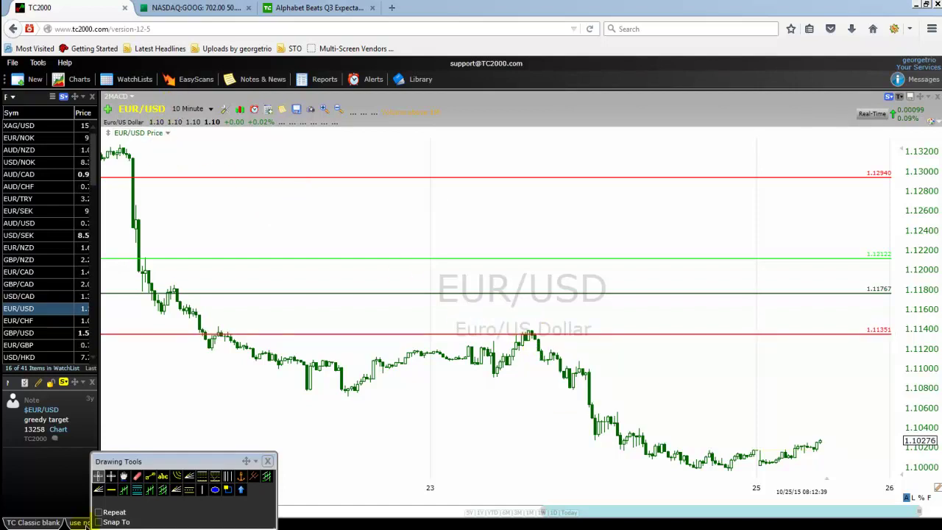
Draw a rising trendline from the swing low before the October 25 decline up past the 1.11351 line.
click(149, 476)
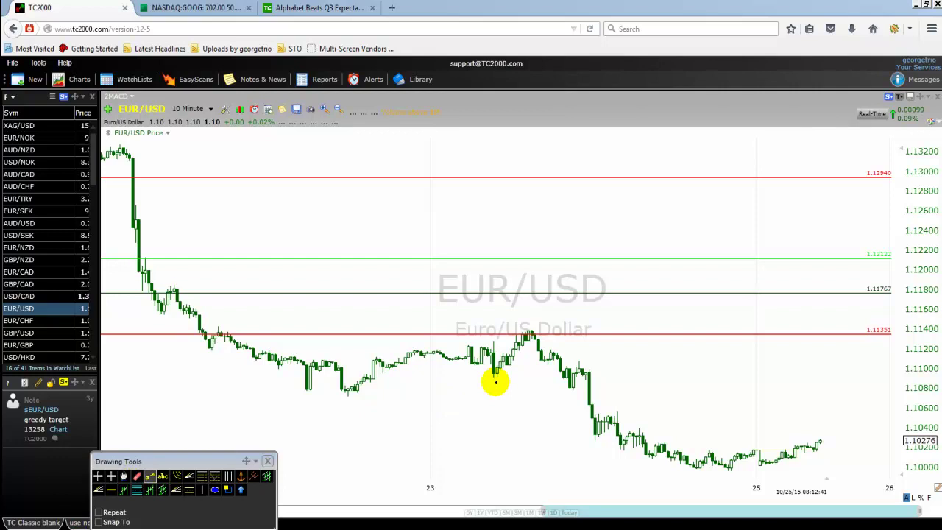
drag(494, 384, 545, 327)
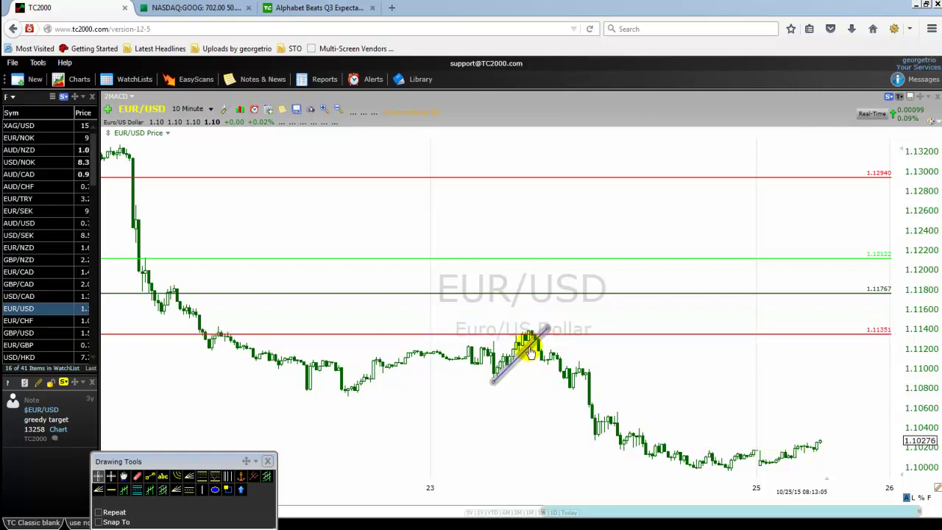
mouse_move(528, 351)
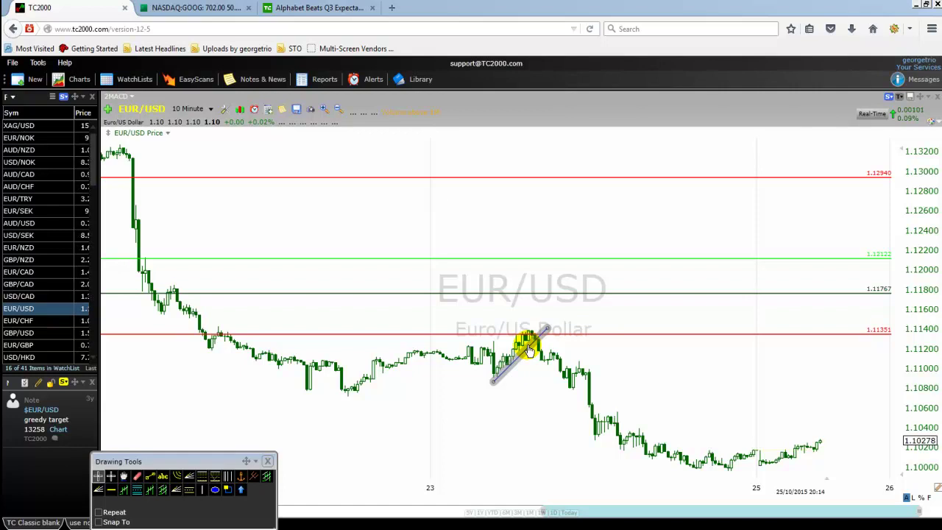
click(528, 349)
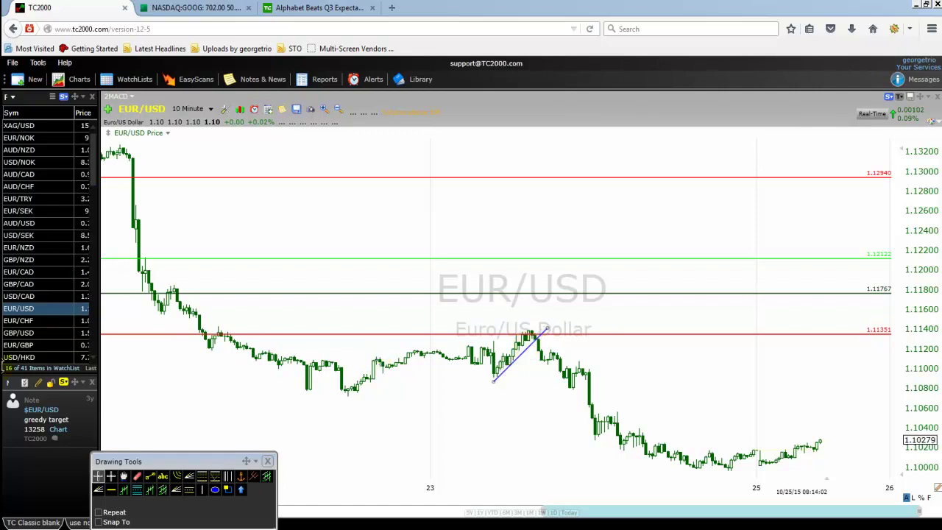
Return the EUR/USD chart to the Weekly time frame, focused on the candles from spring to October 2015.
click(211, 114)
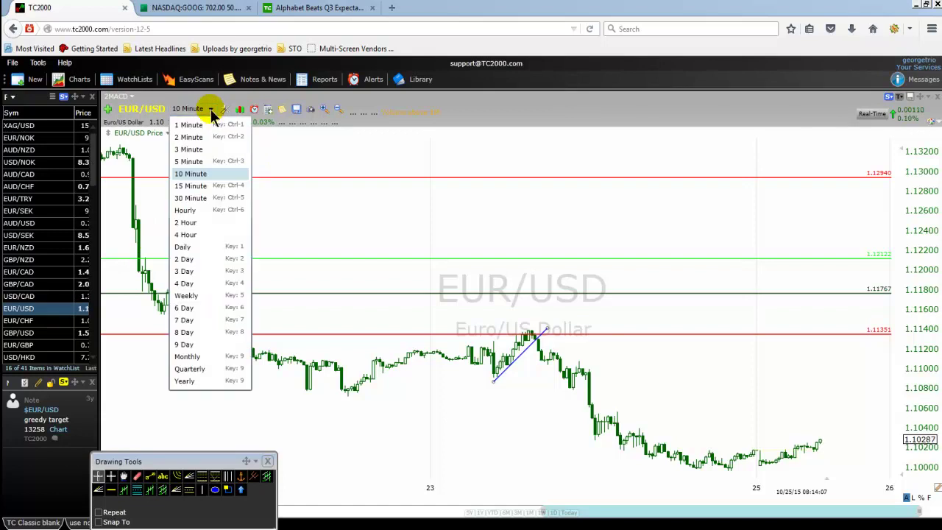
click(186, 296)
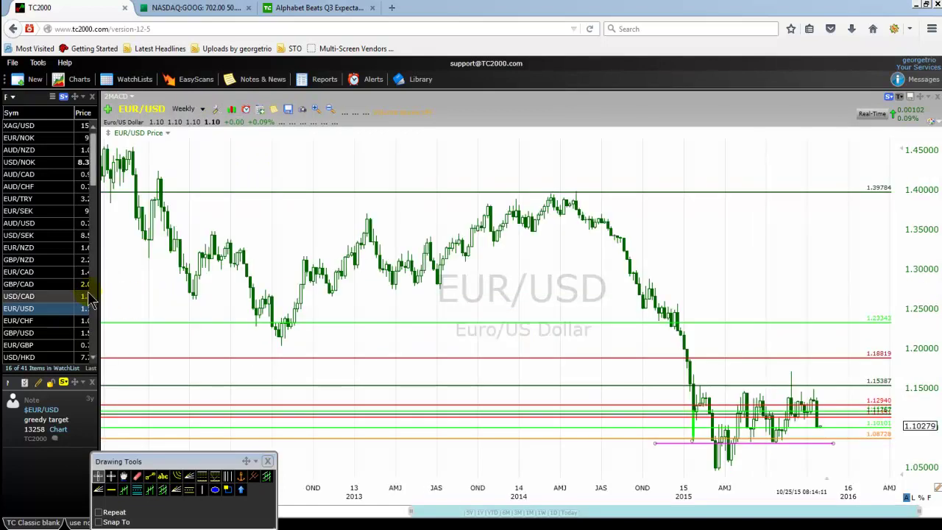
scroll(489, 309, up, 5)
scroll(485, 307, up, 5)
scroll(485, 308, up, 3)
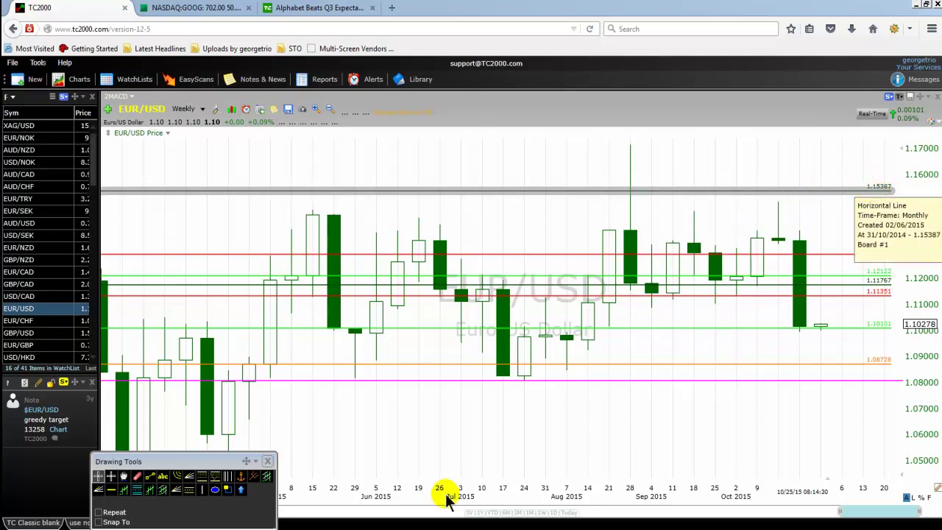
Draw an ellipse over the 1.15387 line, directly above the long upper wick of the mid-October weekly candle.
click(215, 489)
drag(800, 156, 756, 202)
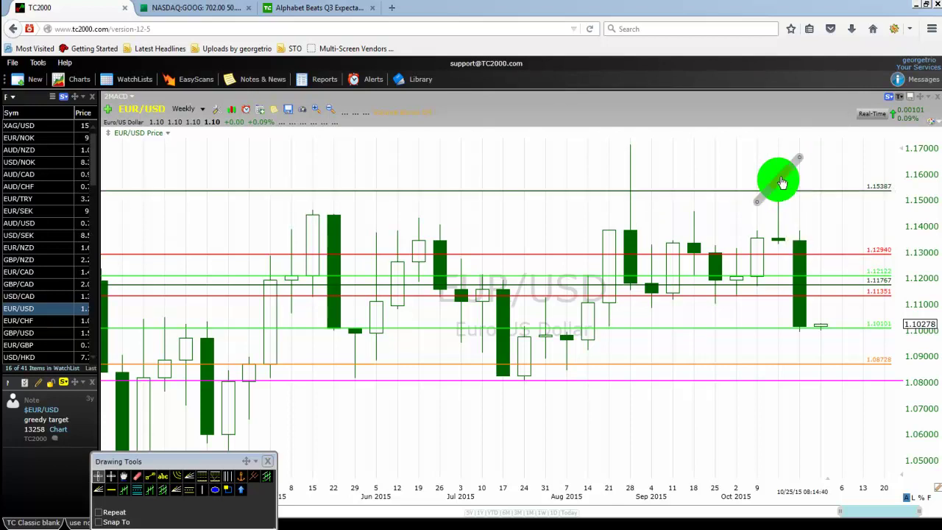
mouse_move(787, 197)
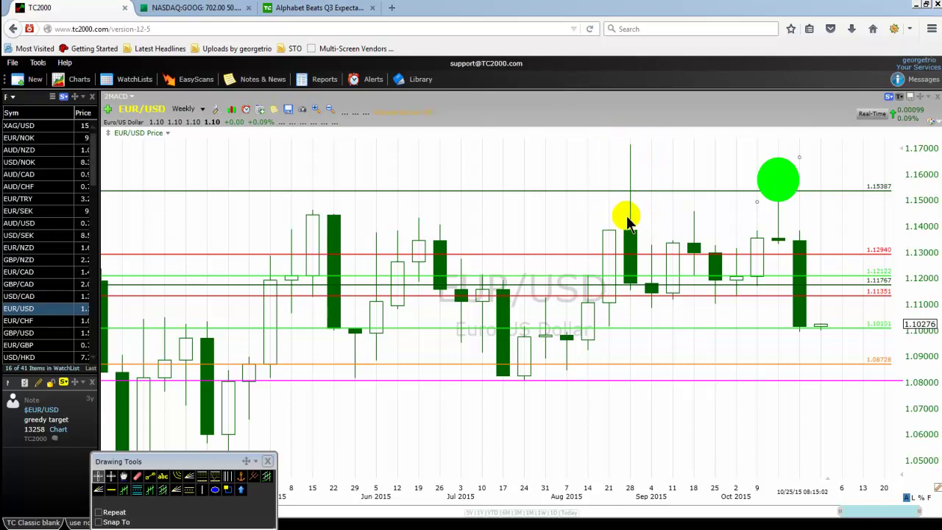
mouse_move(882, 190)
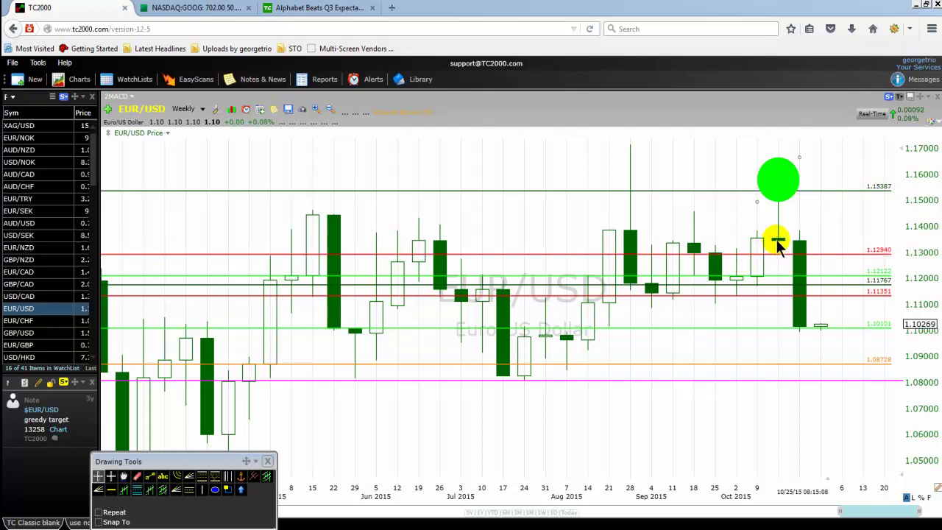
Move the ellipse up so it rests on the 1.15387 line, spanning about 1.15436 to 1.17145.
drag(778, 179, 777, 169)
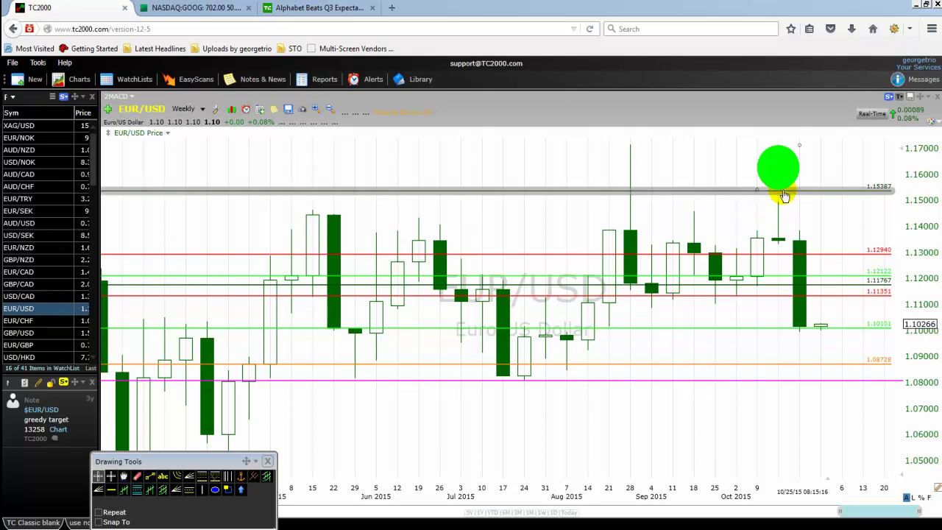
mouse_move(877, 189)
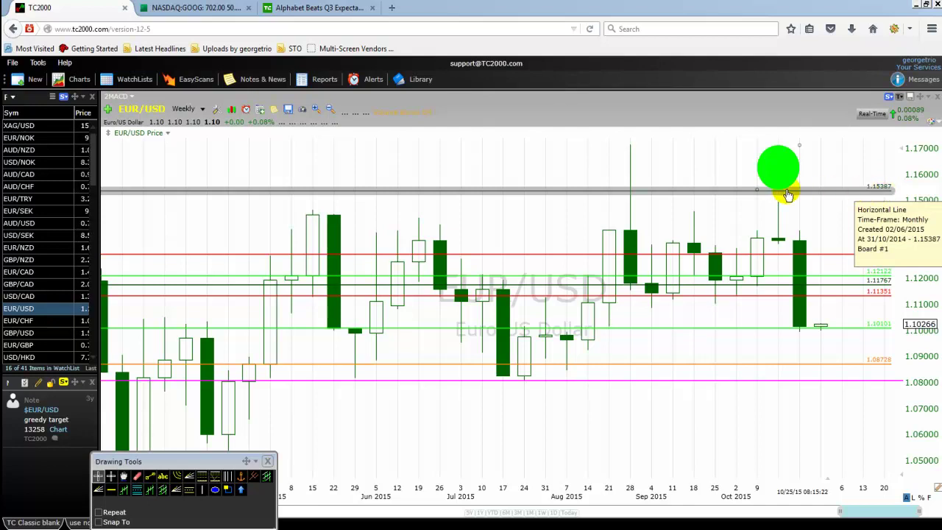
mouse_move(778, 172)
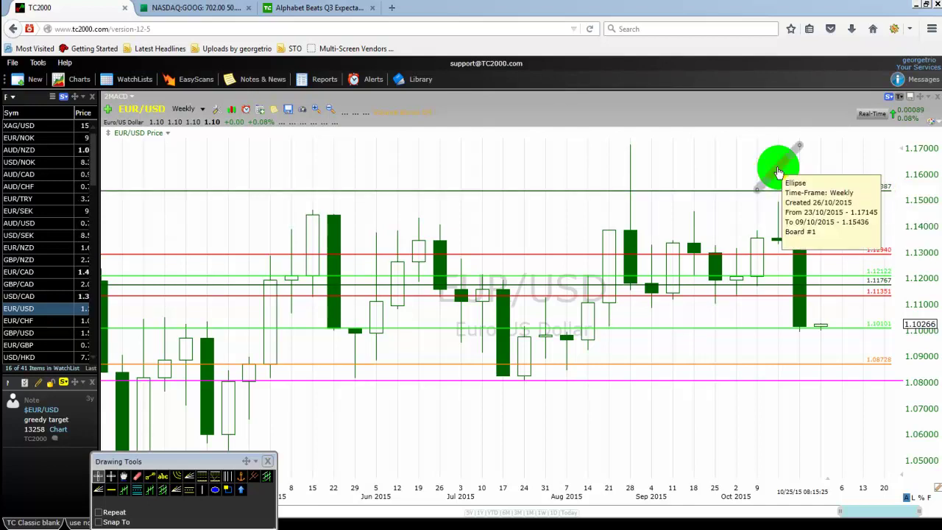
click(776, 197)
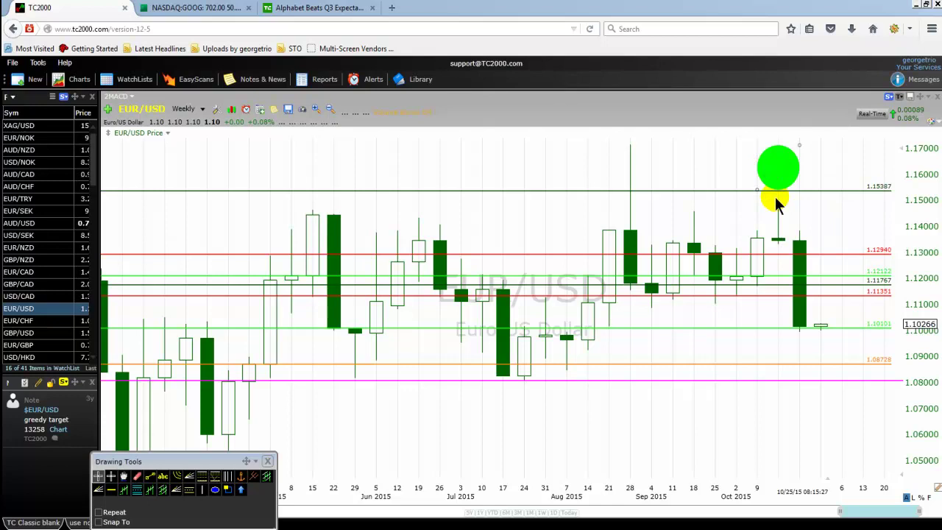
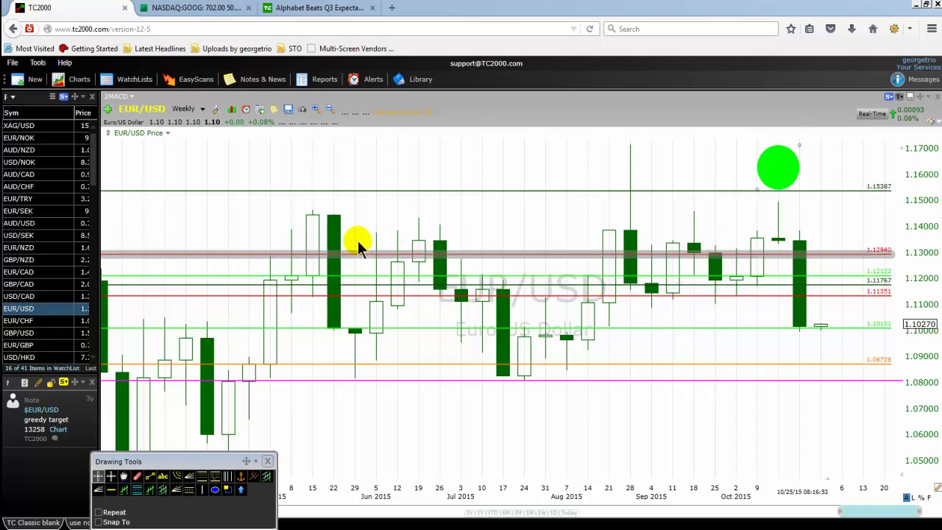
Lower the green ellipse slightly so its bottom edge overlaps the 1.15387 line above the October wick.
mouse_move(302, 195)
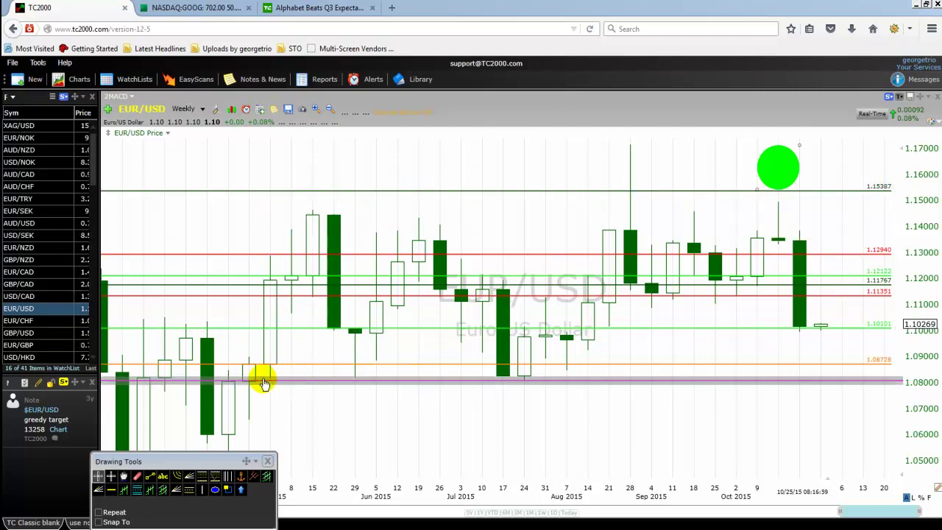
mouse_move(847, 383)
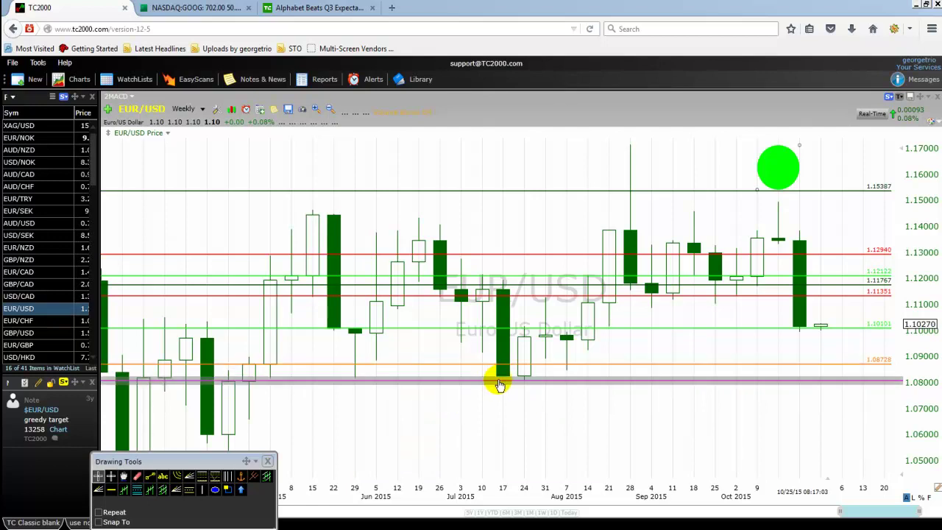
mouse_move(500, 385)
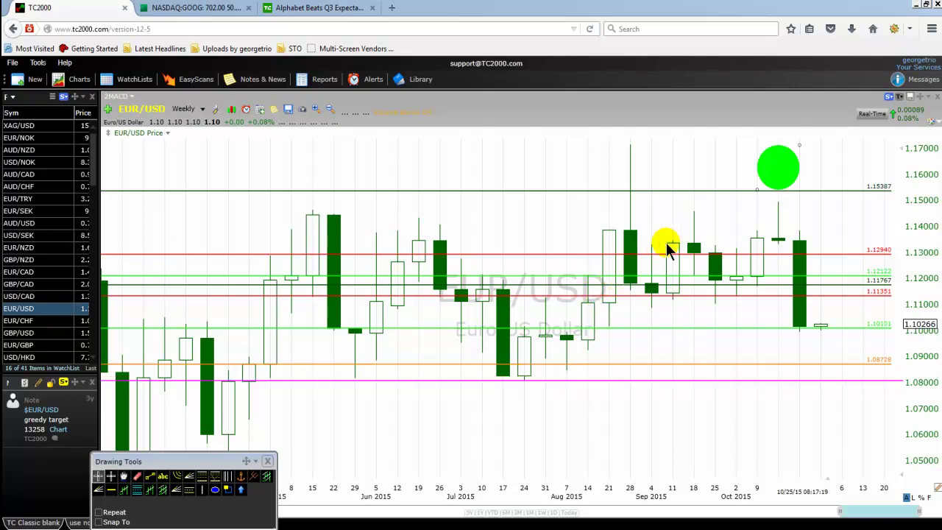
mouse_move(774, 175)
click(773, 211)
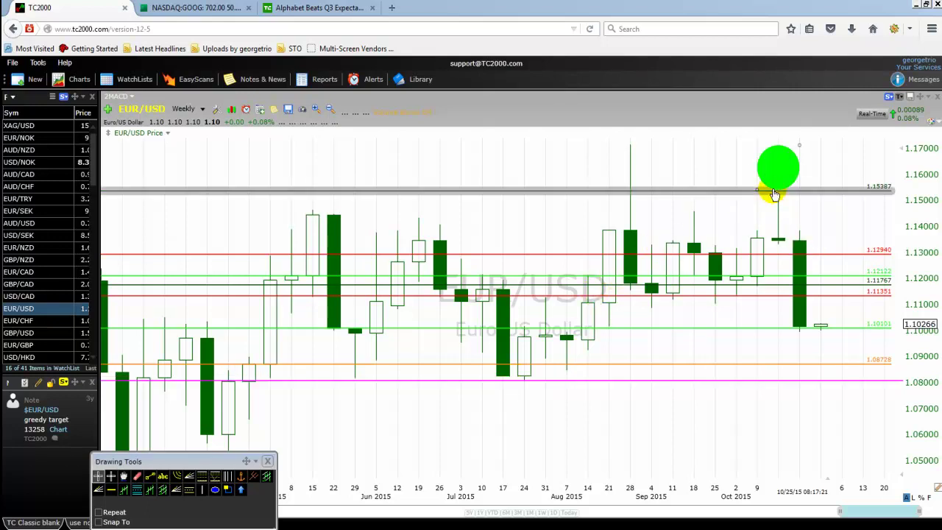
drag(782, 172, 781, 191)
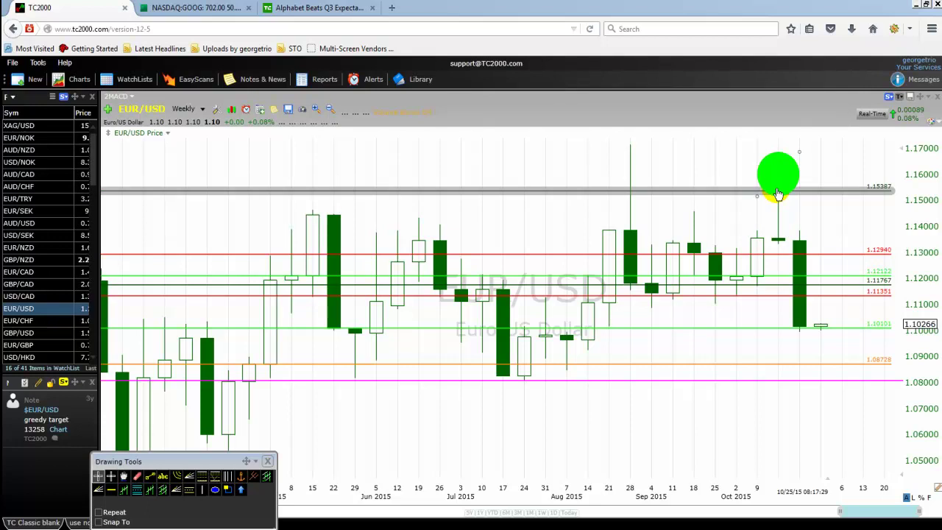
mouse_move(778, 194)
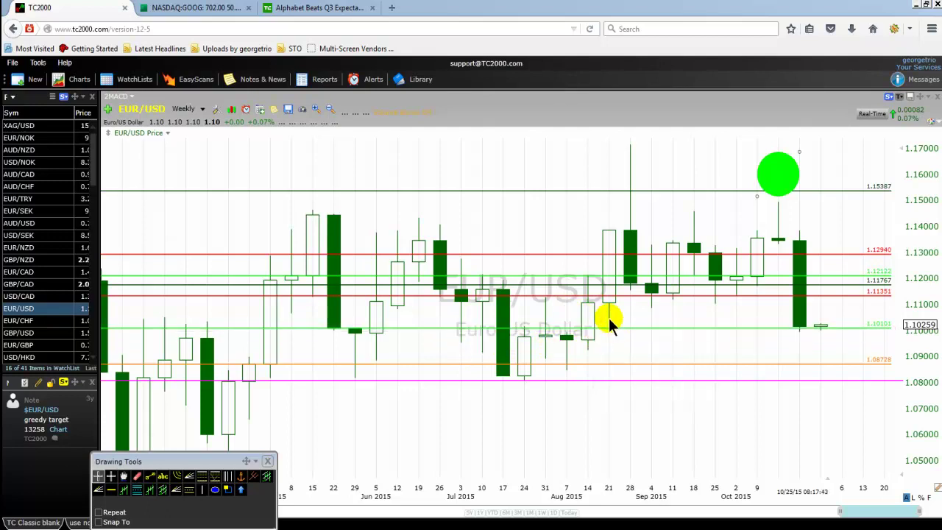
mouse_move(589, 335)
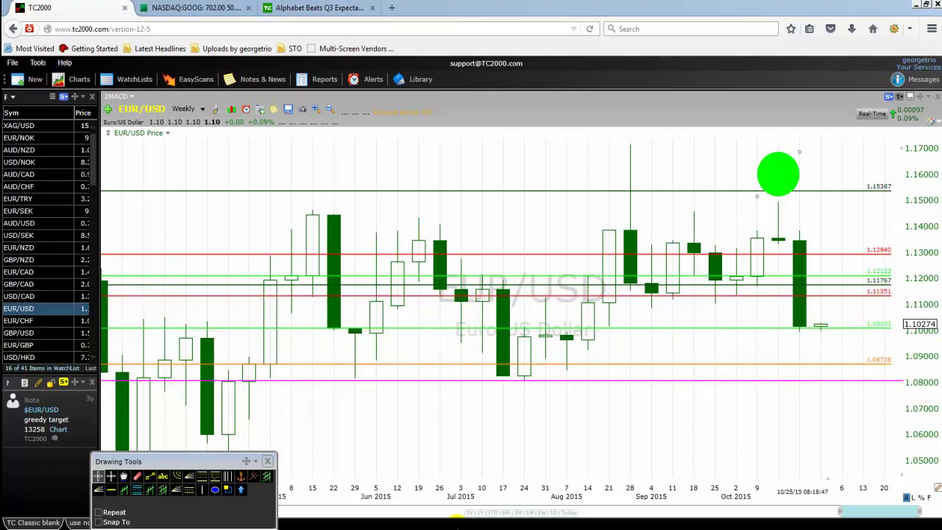
Check the system date and clocks, close them, and examine the last weekly candles at the 1.10101 line.
click(799, 1)
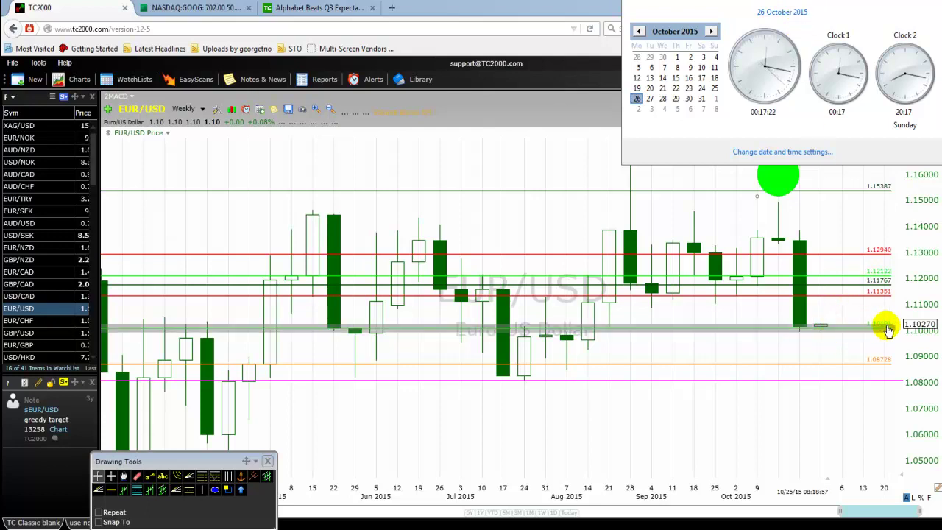
mouse_move(887, 329)
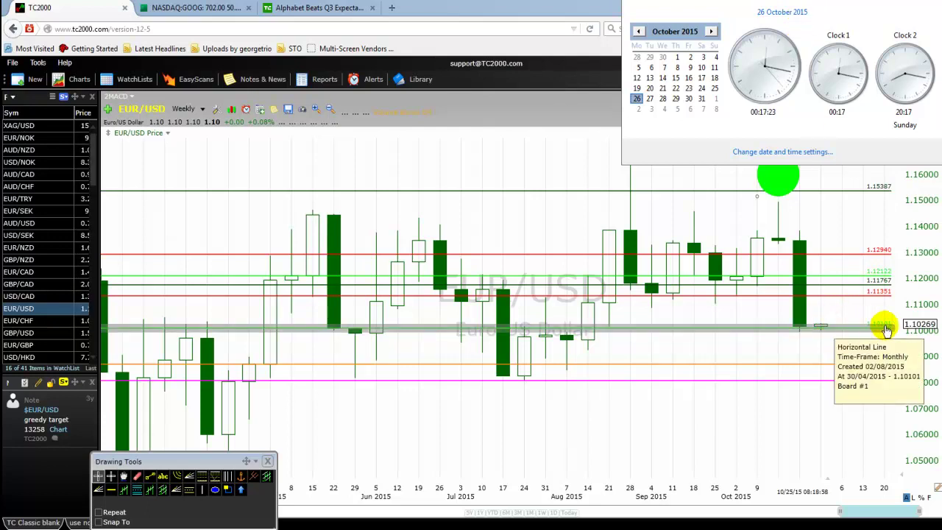
click(838, 313)
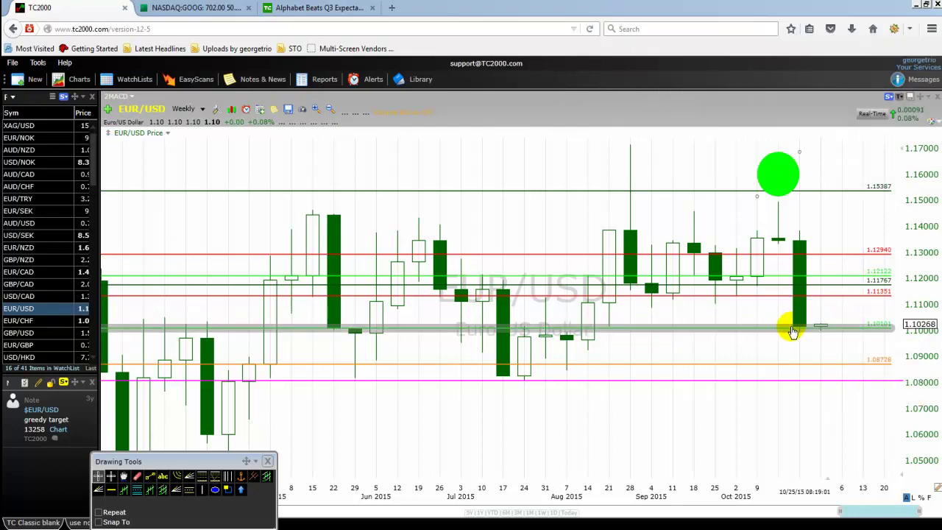
mouse_move(813, 331)
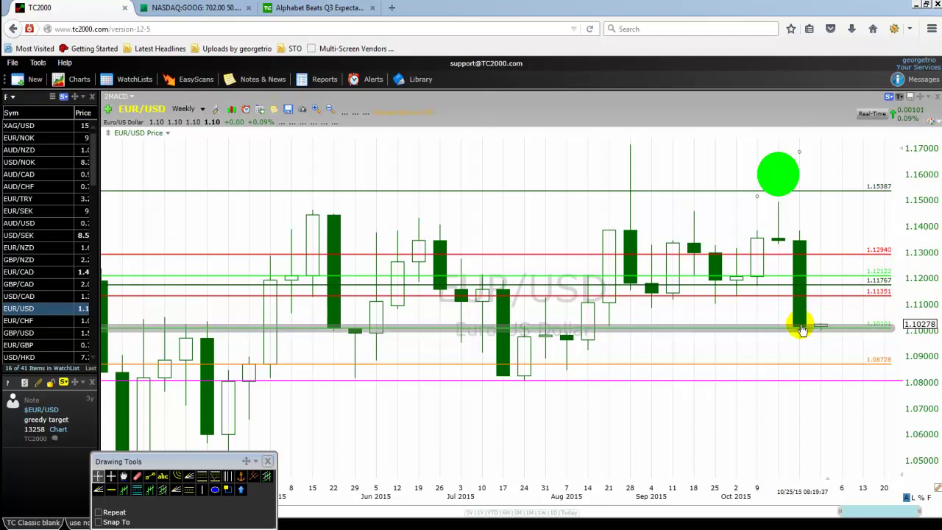
mouse_move(802, 330)
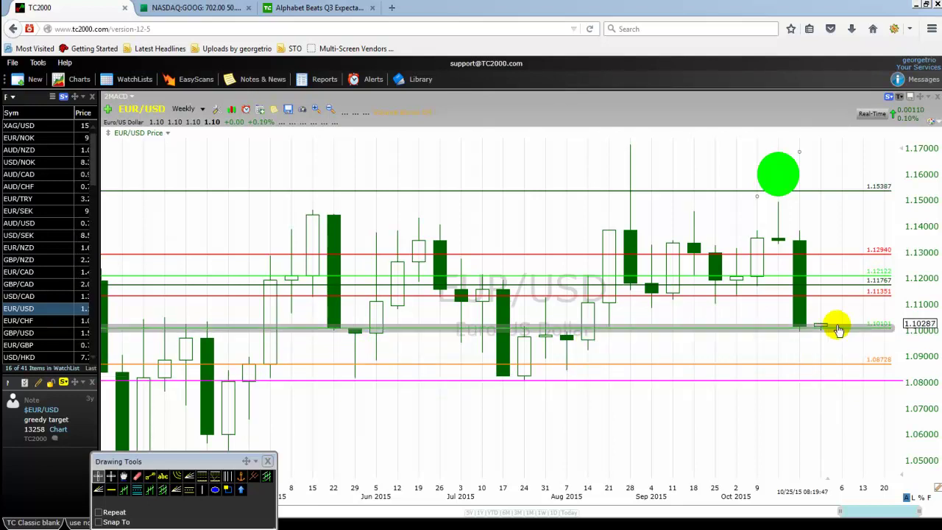
mouse_move(868, 329)
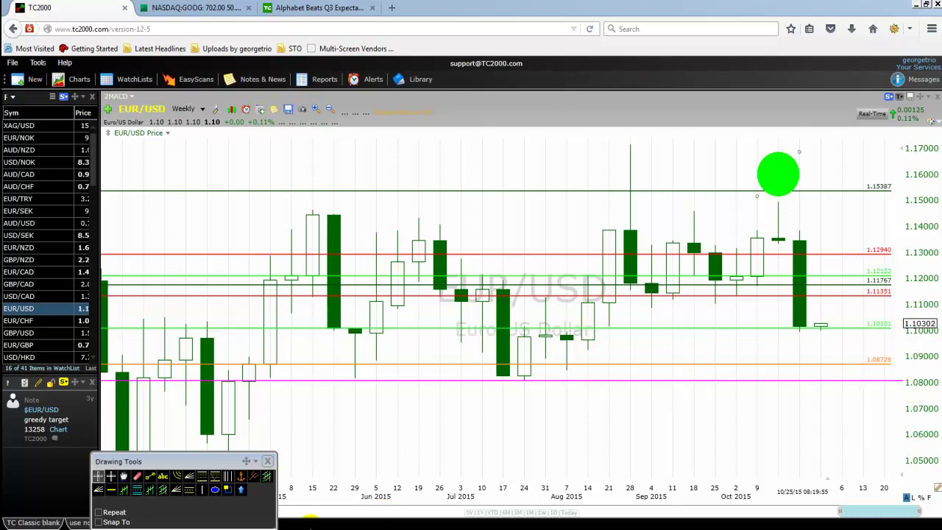
Change the colour of the green 1.10101 horizontal line to blue.
click(149, 477)
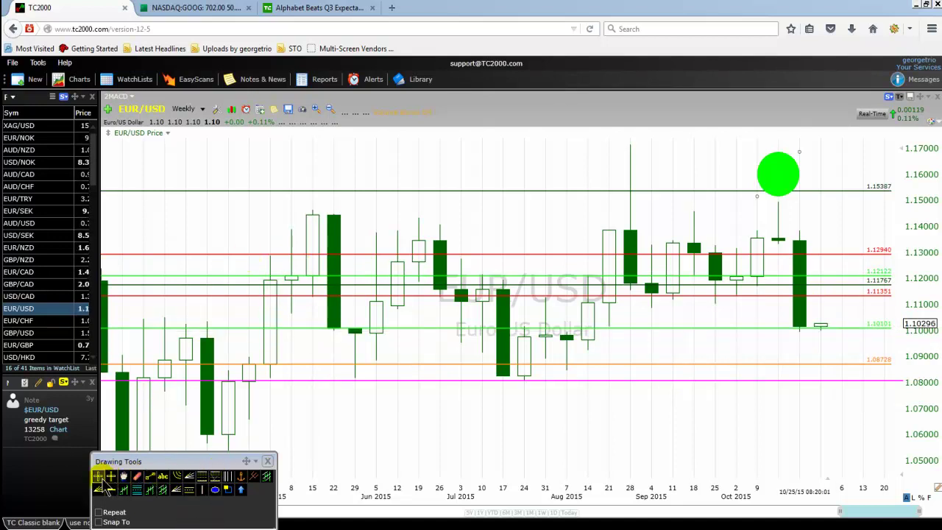
right_click(746, 328)
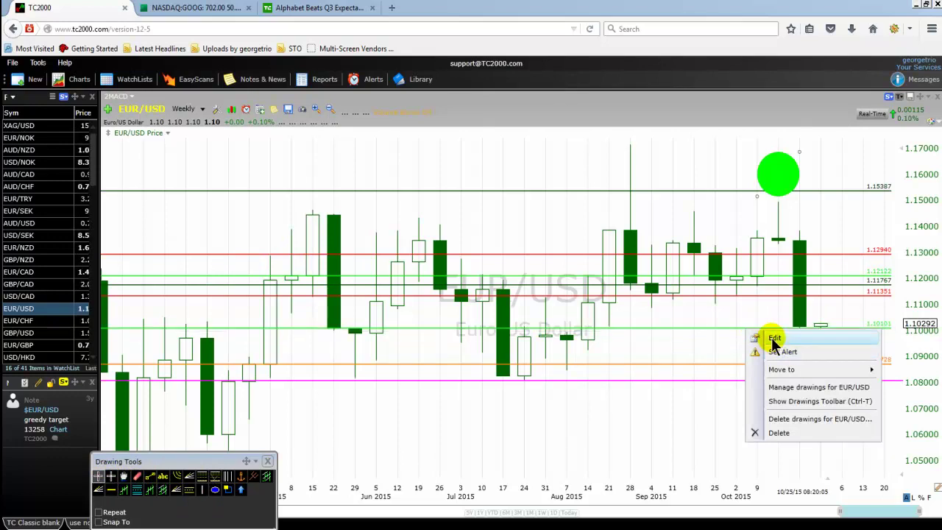
click(773, 338)
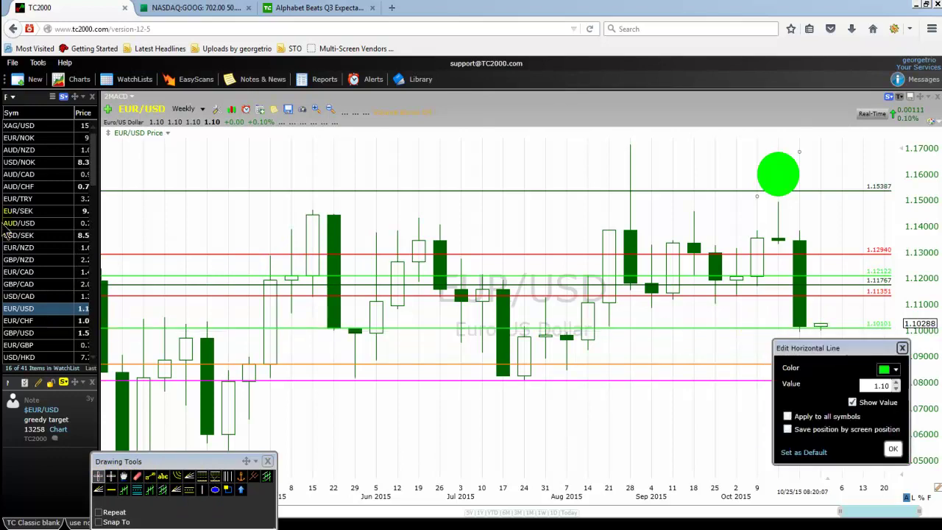
click(884, 368)
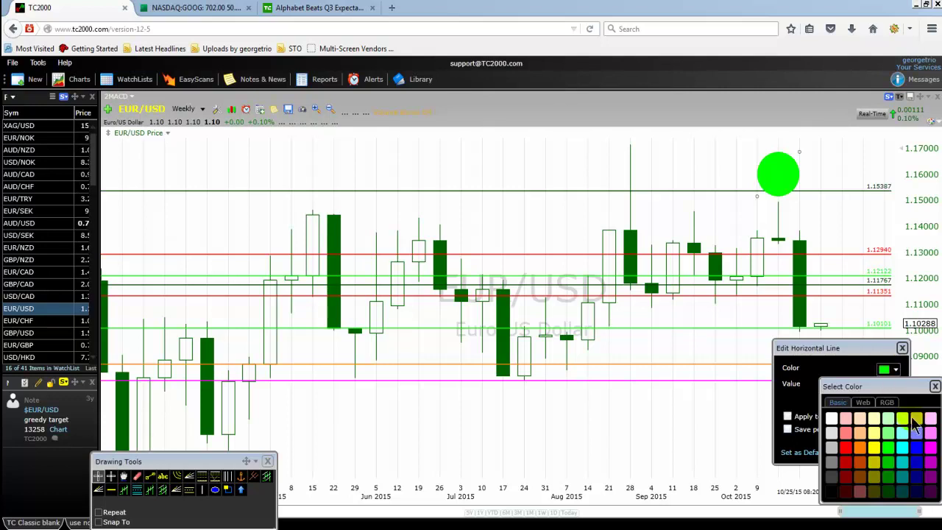
click(916, 448)
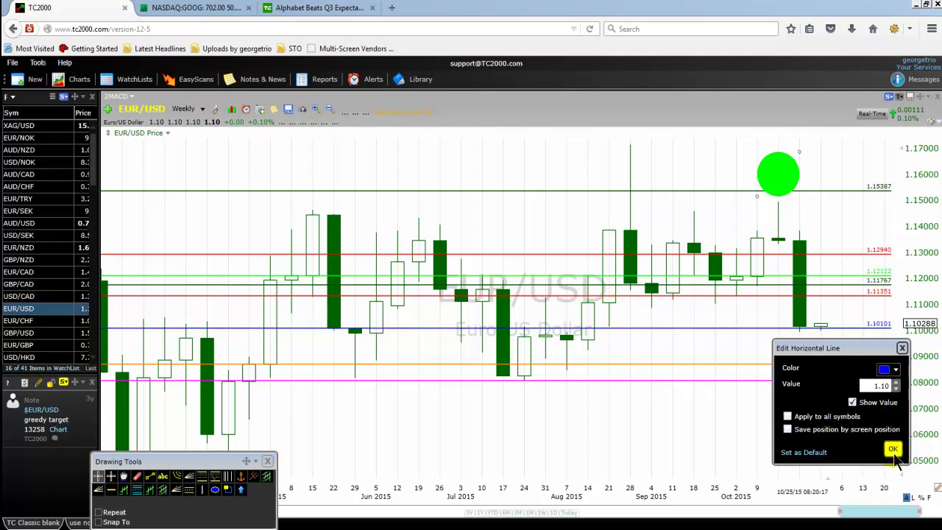
click(892, 448)
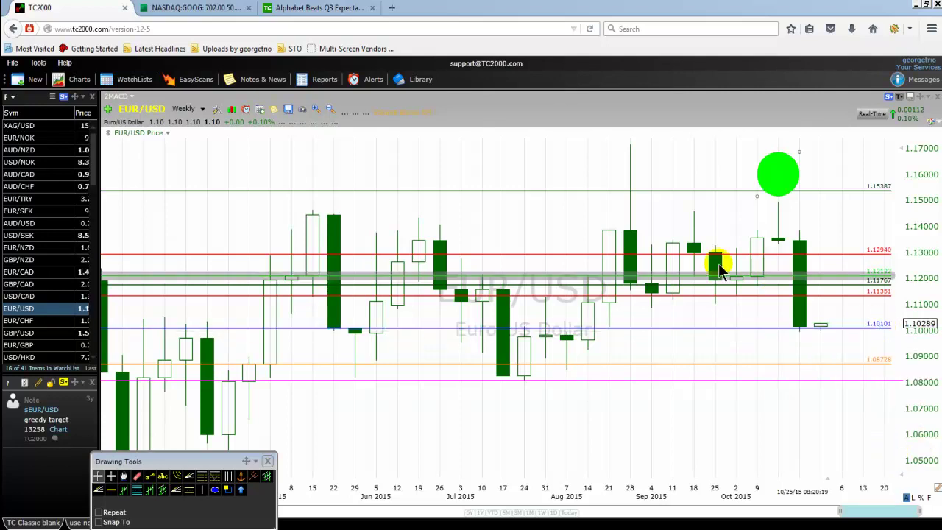
Switch the EUR/USD chart from weekly to 10-minute candles and settle on the 15-minute timeframe.
click(203, 110)
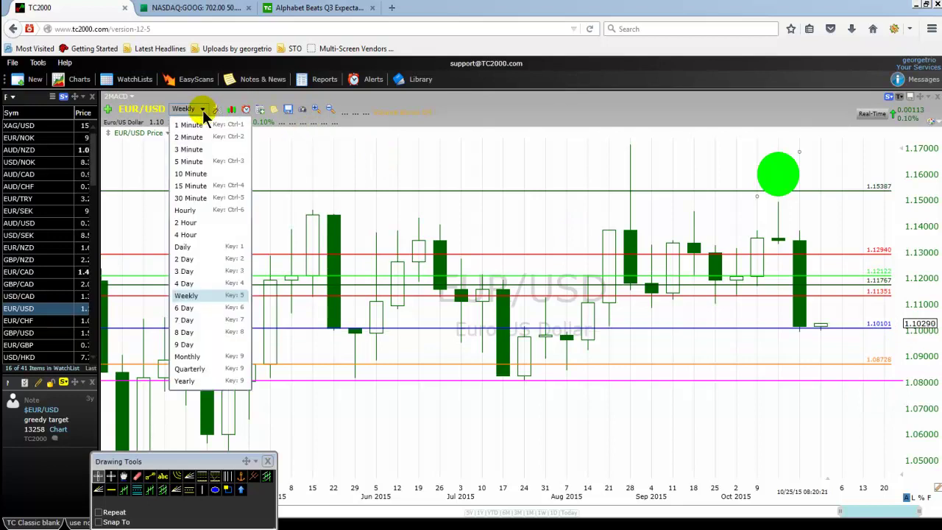
click(187, 173)
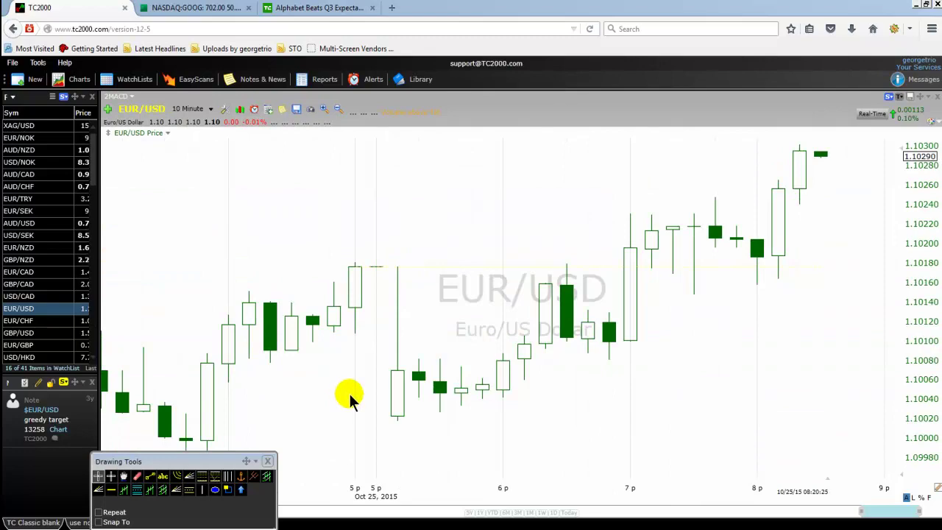
scroll(494, 316, down, 8)
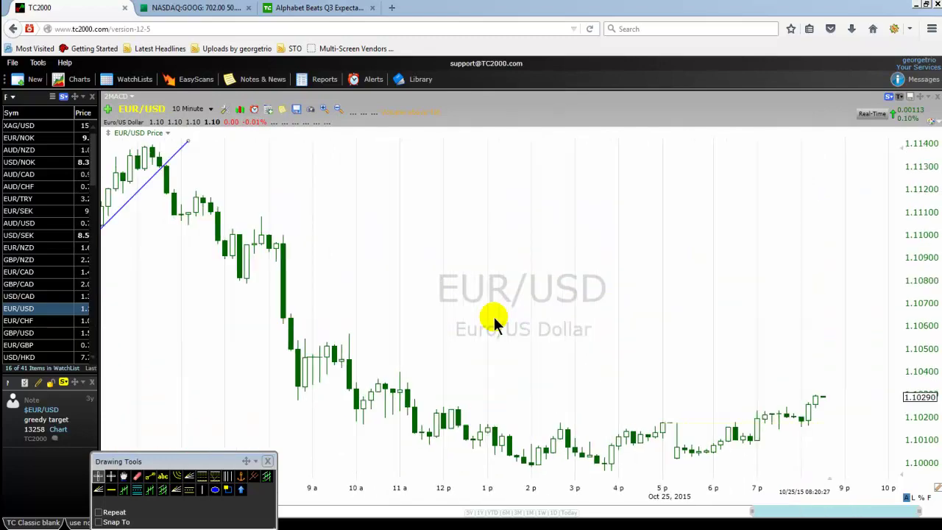
scroll(494, 320, down, 8)
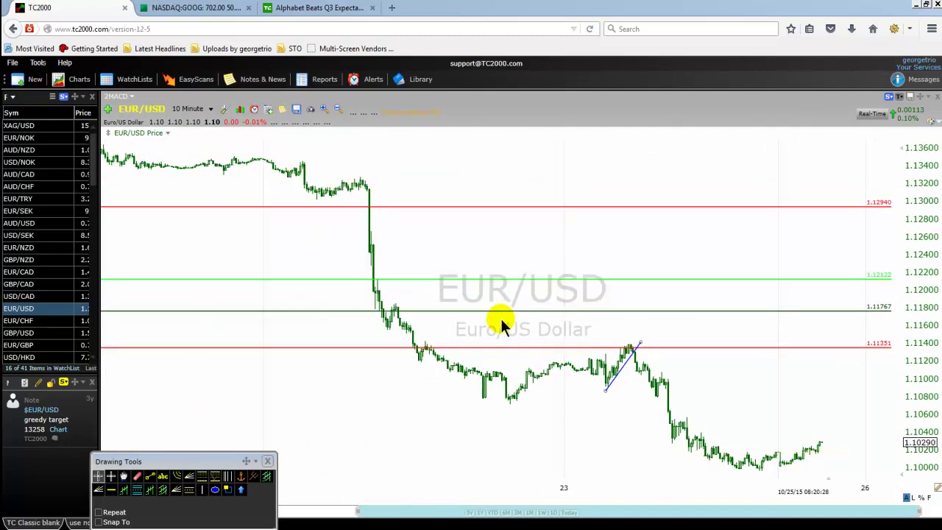
scroll(499, 318, down, 4)
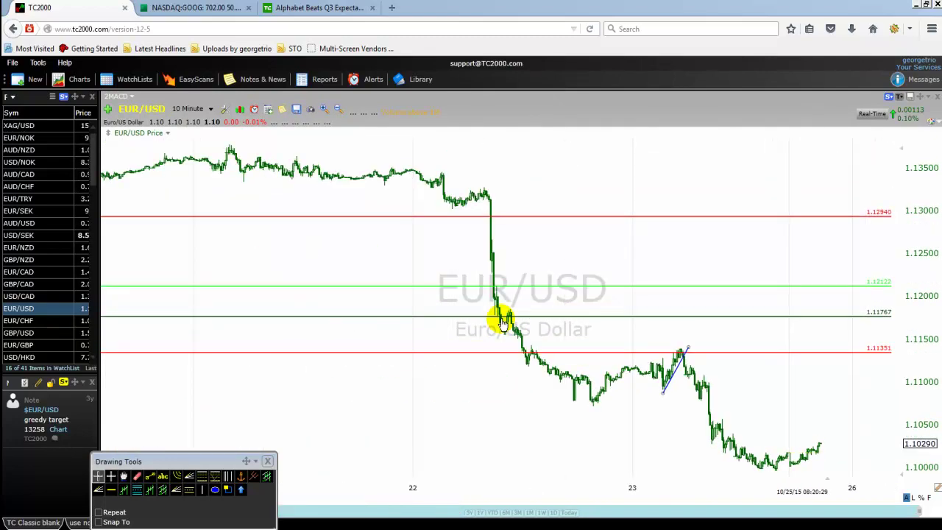
click(210, 111)
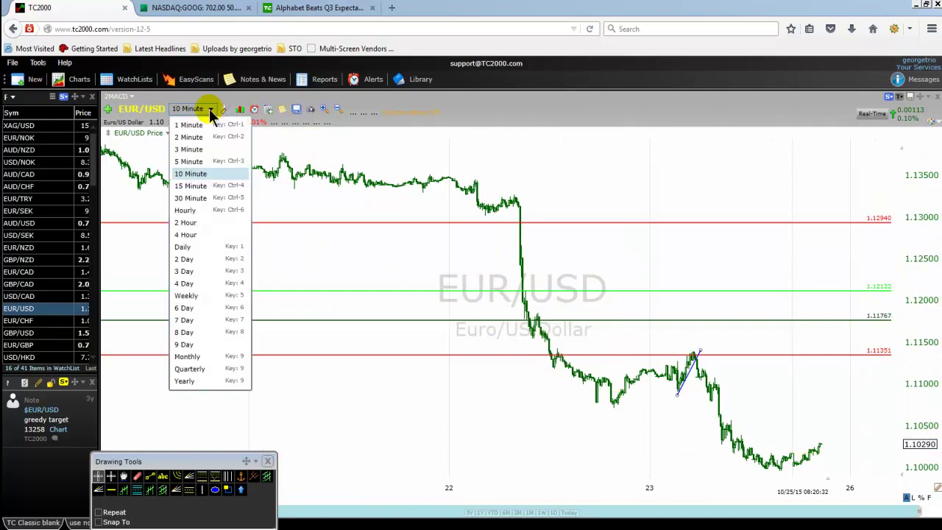
click(189, 186)
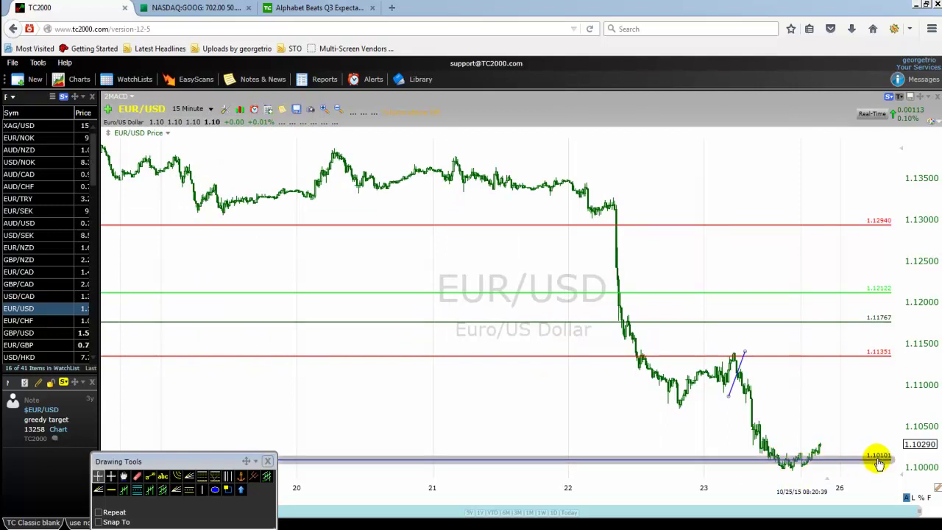
Draw a descending trendline over the highs from about 1.1365 before the October 22 drop, past the October 23 peak, to about 1.1000.
click(151, 477)
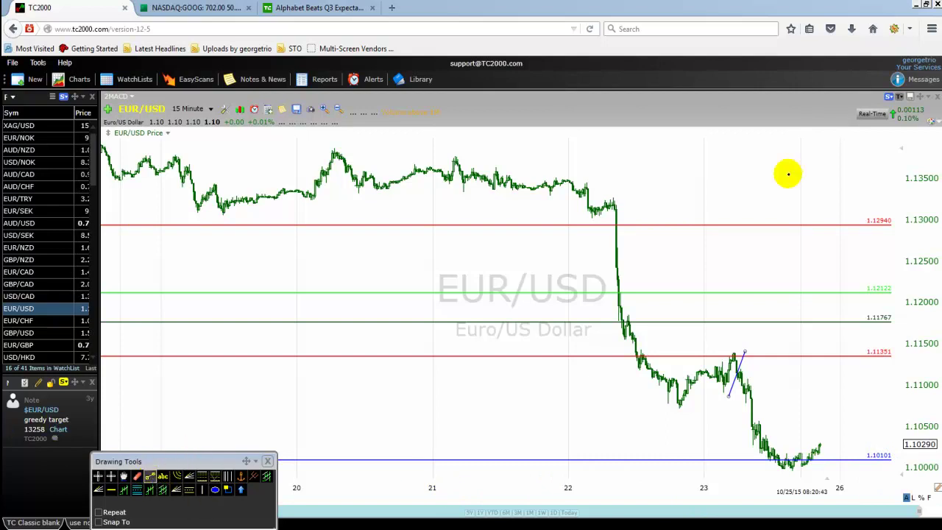
drag(580, 177, 840, 471)
drag(579, 179, 585, 166)
Draw a second descending trendline below the first and shift it onto the October 22 lows to form a falling channel.
click(150, 477)
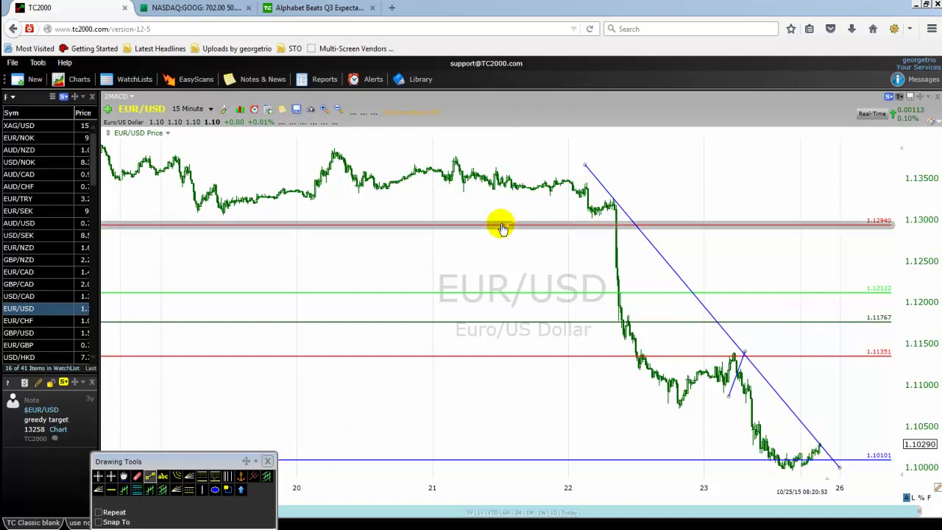
mouse_move(528, 174)
mouse_down()
mouse_move(584, 309)
mouse_move(734, 495)
mouse_up()
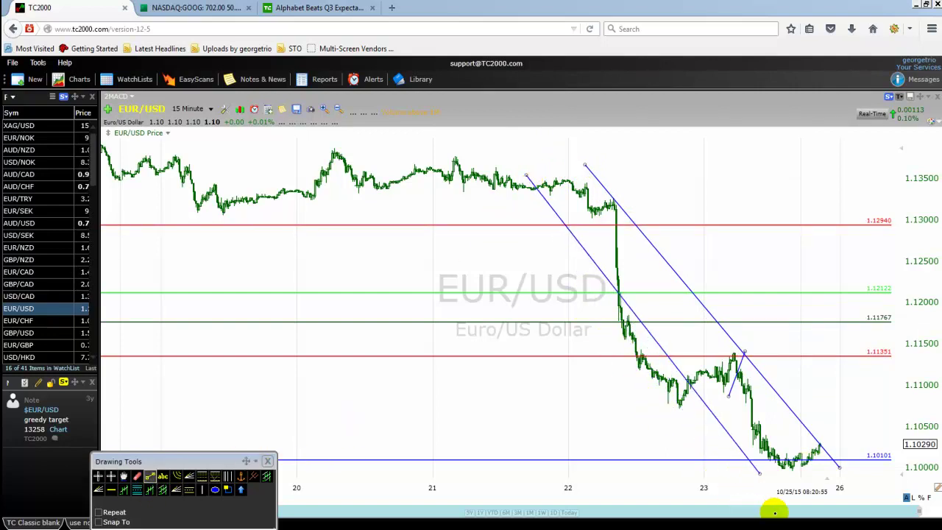
drag(540, 193, 508, 204)
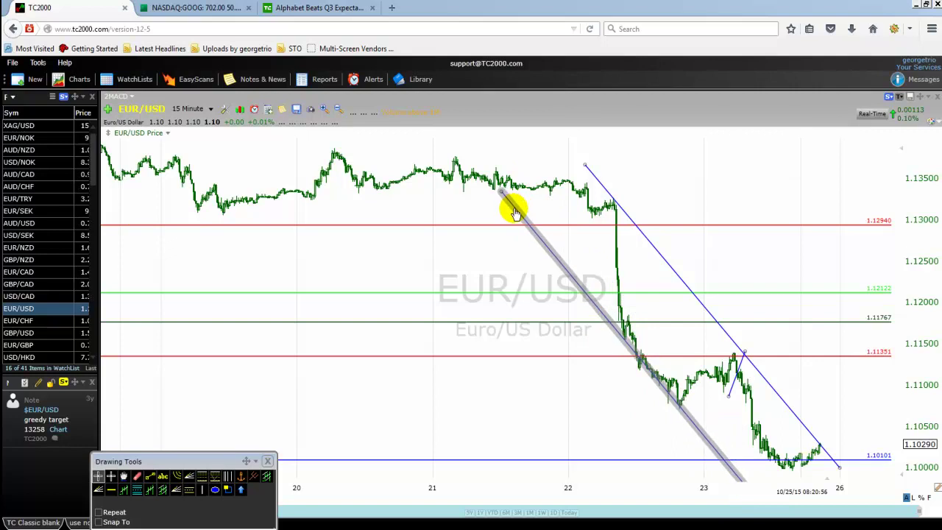
drag(722, 464, 729, 459)
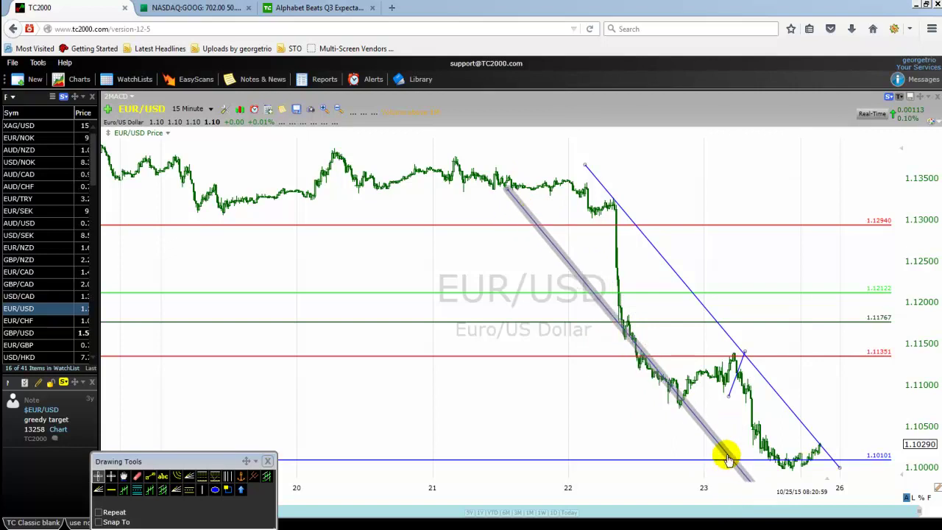
Delete the short rising blue trendline at the October 23 peak near the 1.11351 line.
click(745, 360)
click(736, 379)
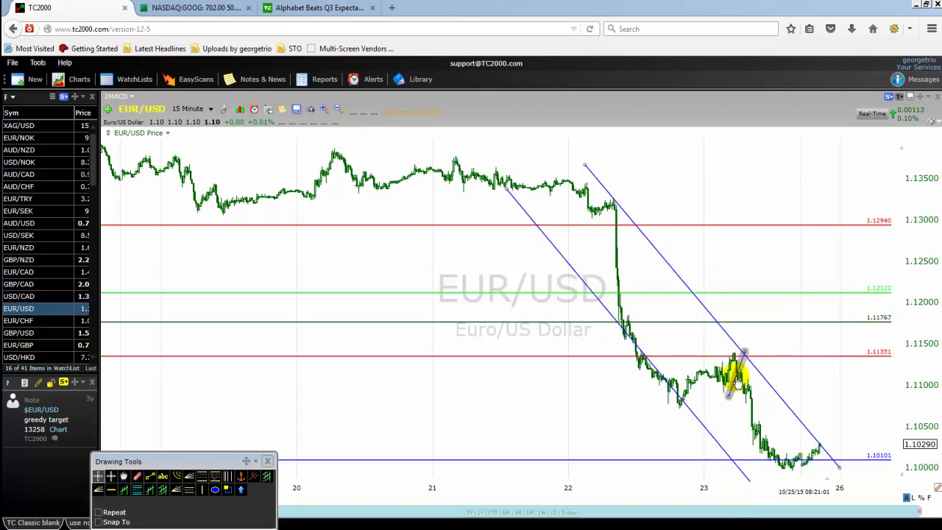
right_click(738, 379)
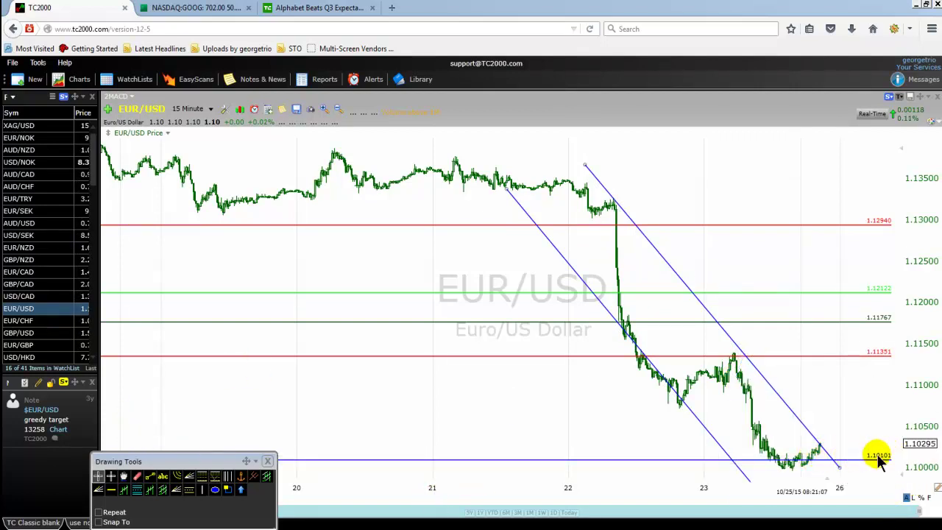
Sketch a projected price path with a trendline rising from the latest candles to about 1.110 and another falling to about 1.103.
click(149, 477)
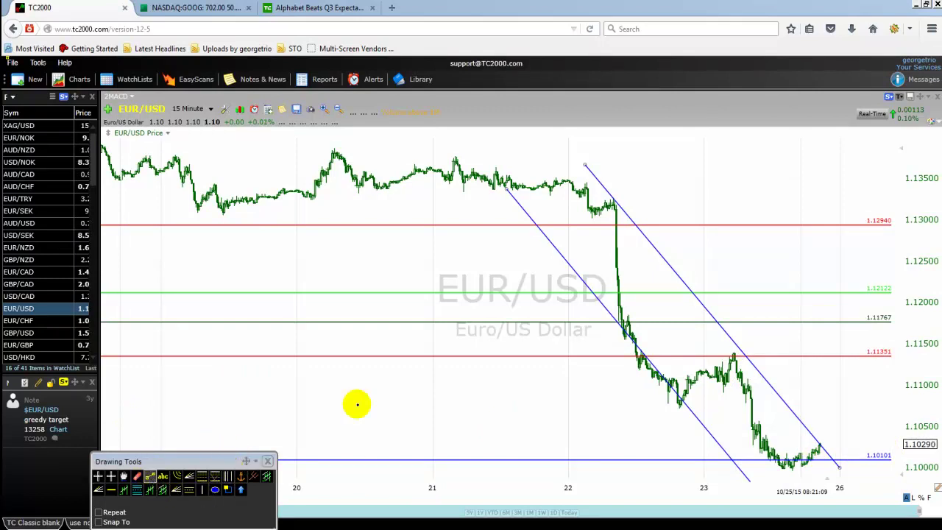
drag(828, 430, 843, 384)
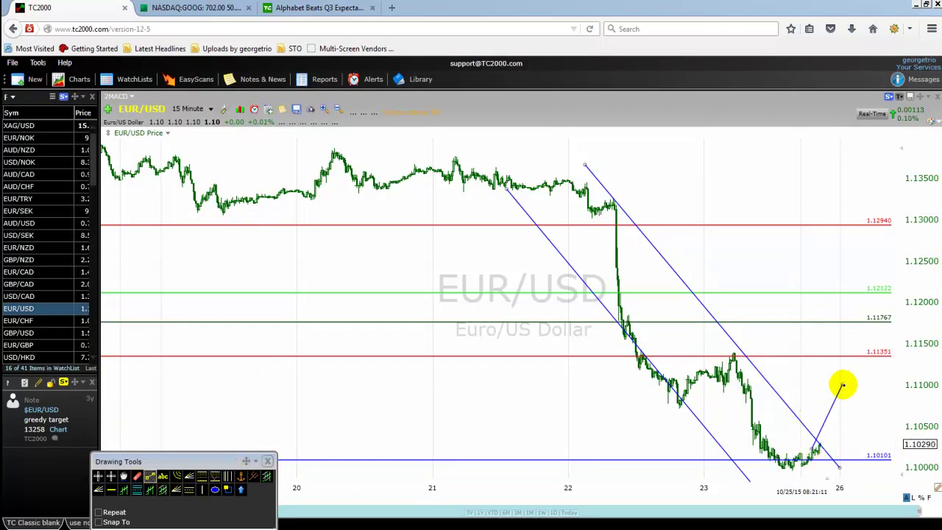
click(150, 476)
drag(843, 382, 868, 440)
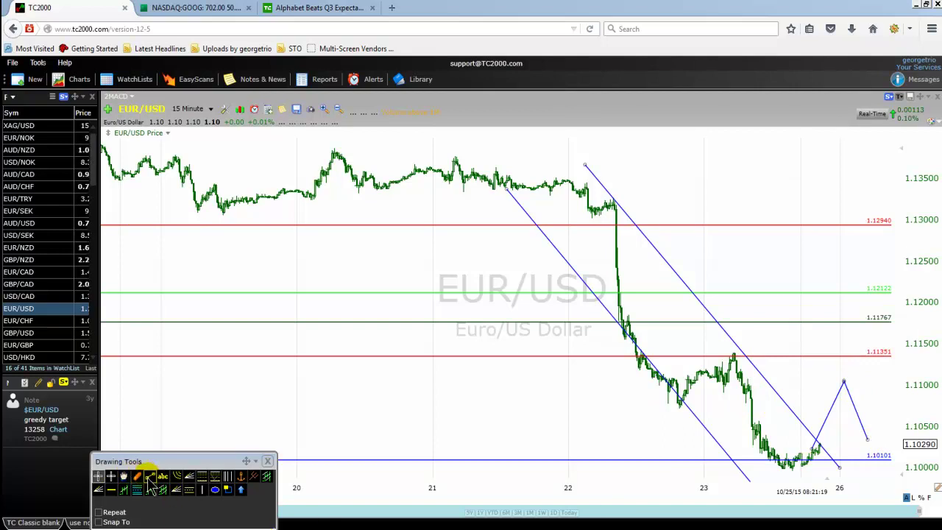
Add a projected rise from about 1.1035 to 1.1187 and a second, longer falling line from about 1.1124 to 1.0992.
drag(866, 441, 937, 317)
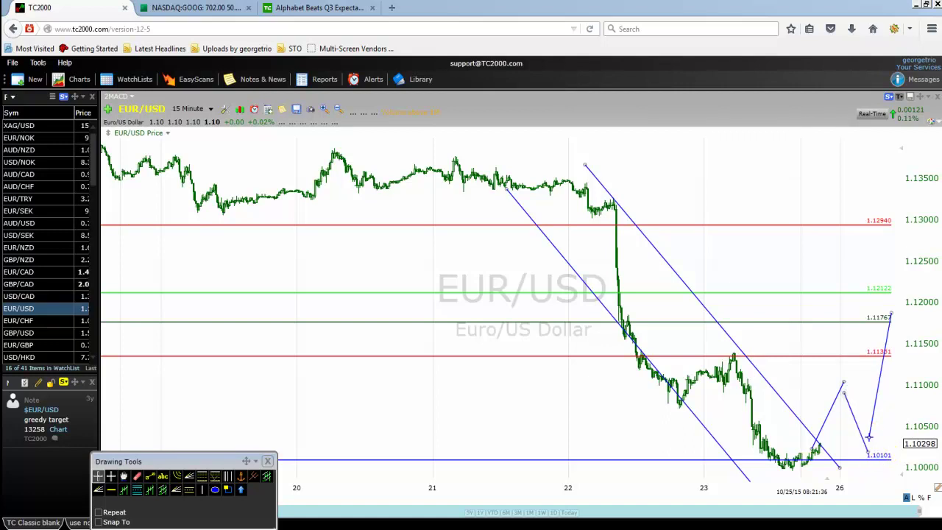
click(149, 476)
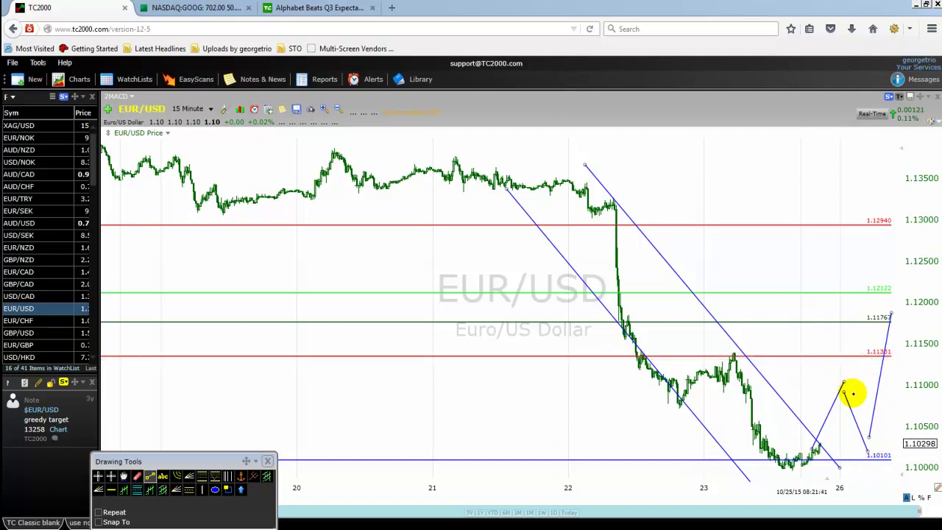
mouse_move(868, 453)
mouse_down()
mouse_move(841, 385)
mouse_move(849, 364)
mouse_up()
drag(875, 468, 874, 482)
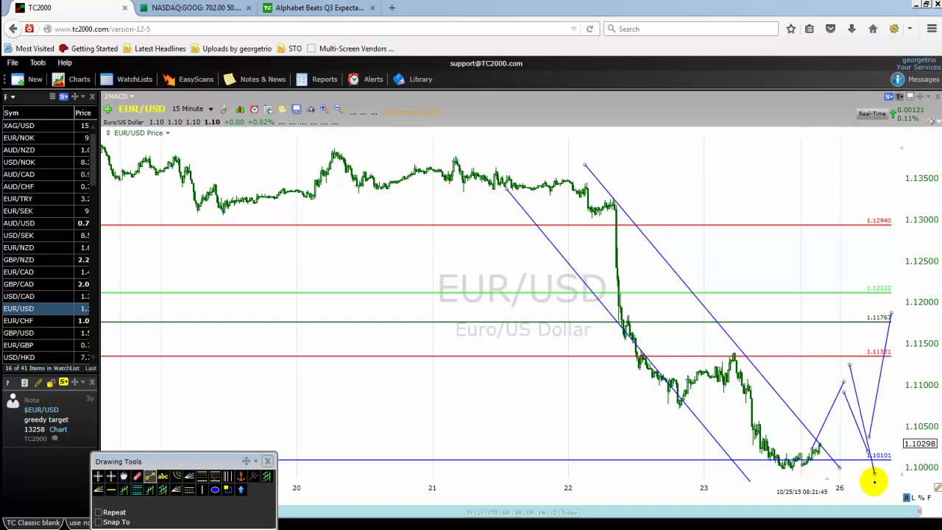
click(868, 452)
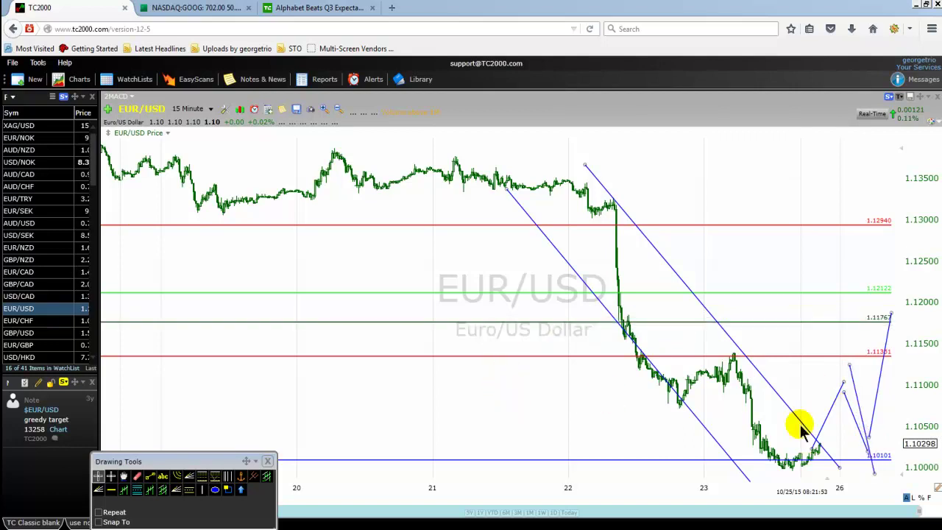
Delete the longer falling projection line and the rising line that crosses the 1.11351 and 1.11767 levels.
right_click(861, 409)
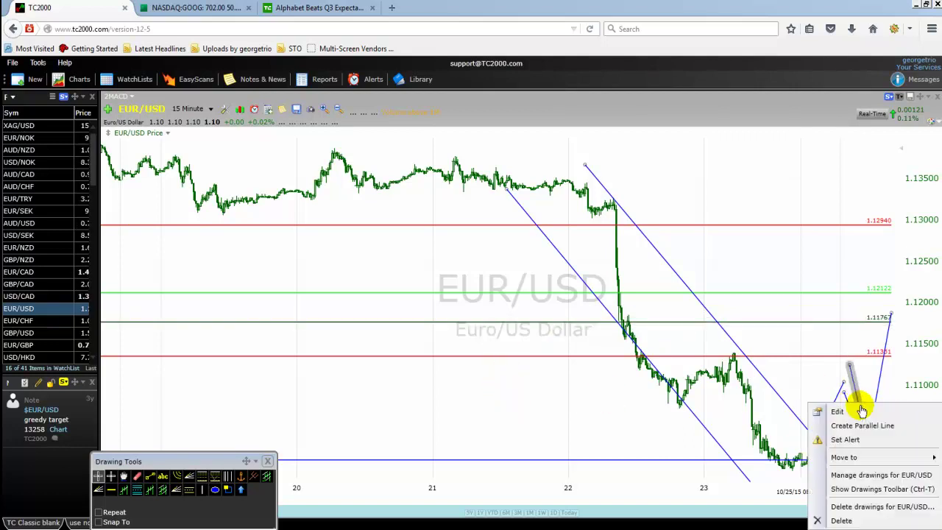
click(841, 521)
right_click(877, 395)
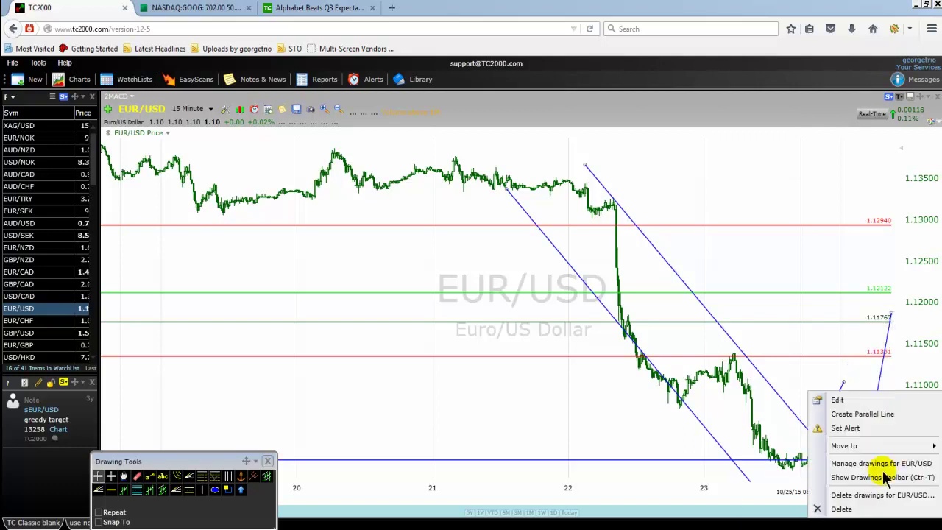
click(843, 509)
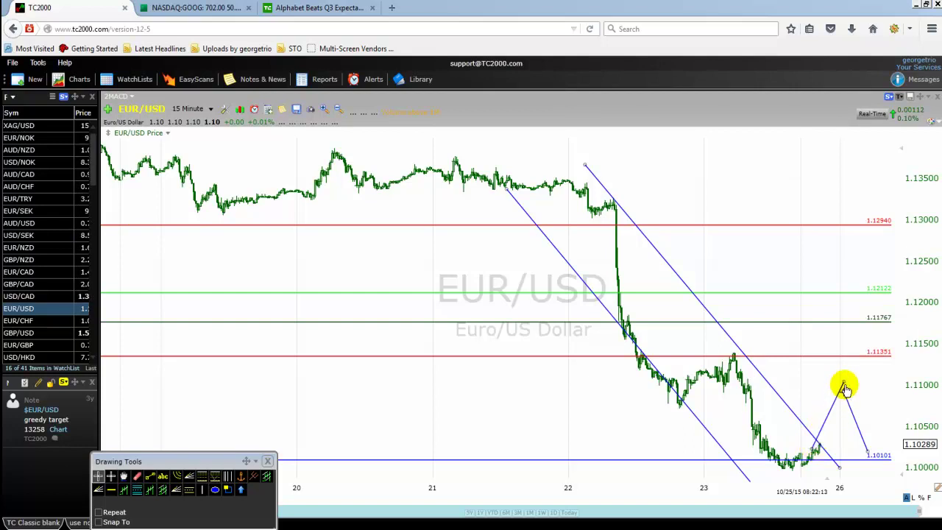
Draw a rising trendline from the end of the projected pullback near 1.1020 to about 1.1187, above the 1.11767 line.
drag(844, 383, 844, 391)
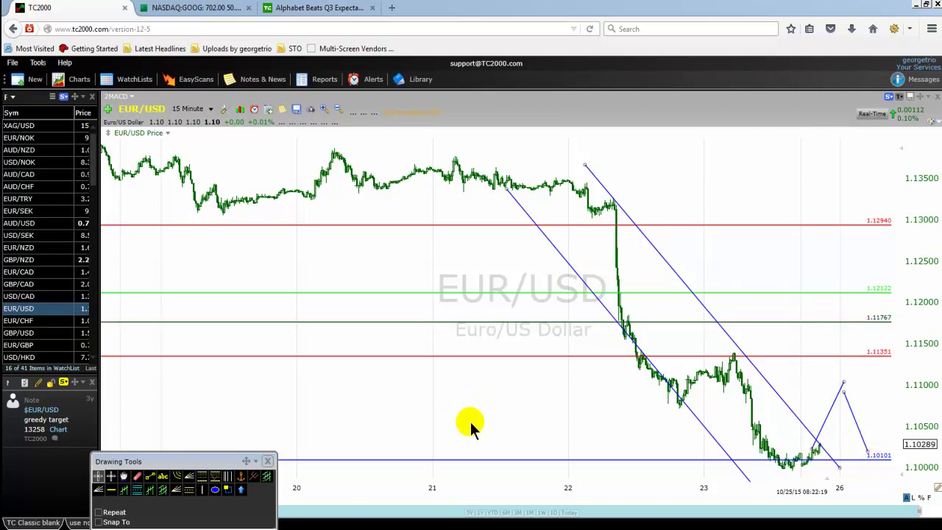
click(150, 476)
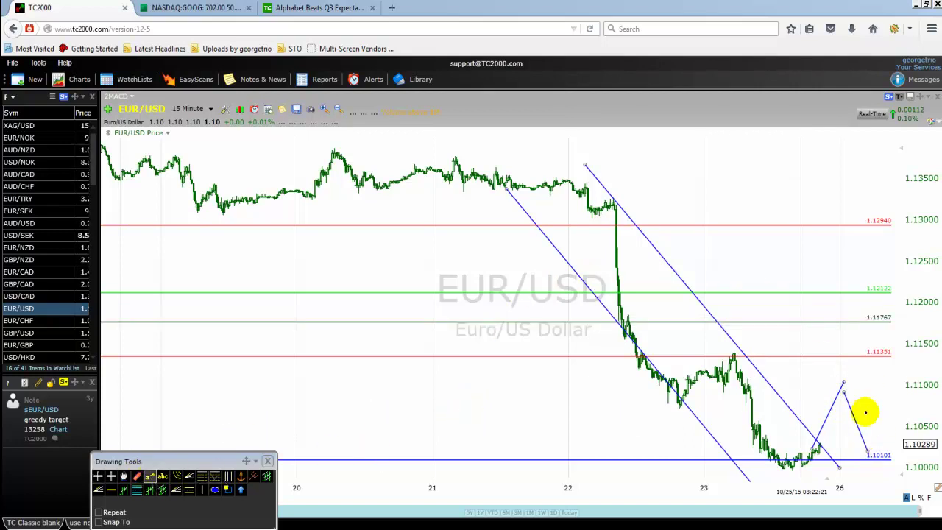
drag(867, 452, 891, 312)
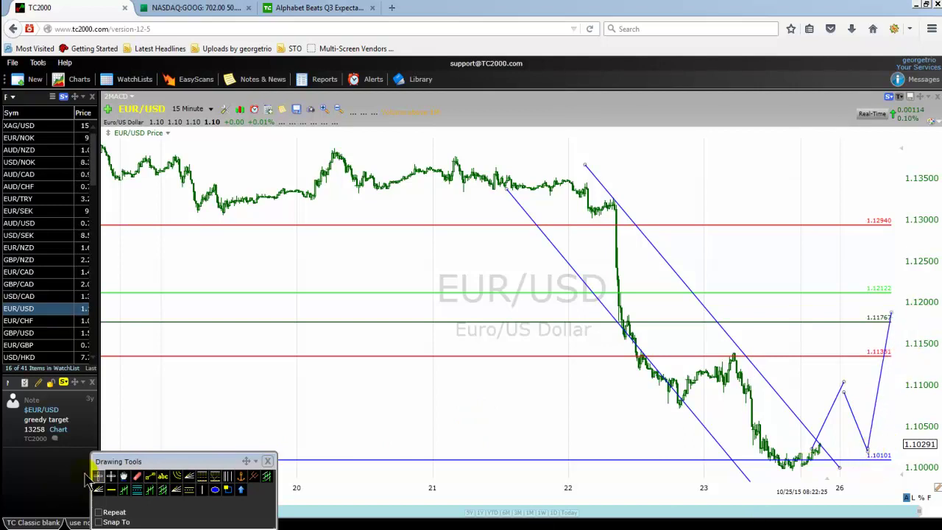
click(150, 476)
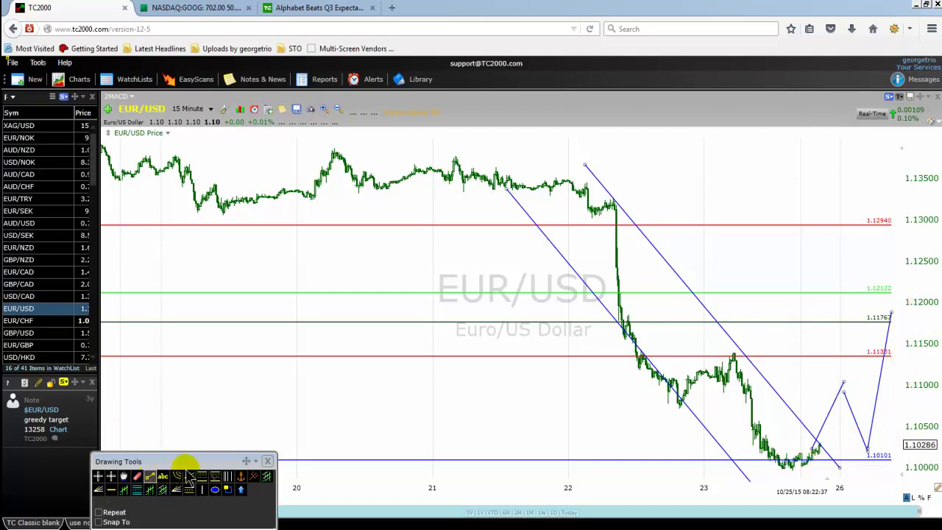
click(878, 453)
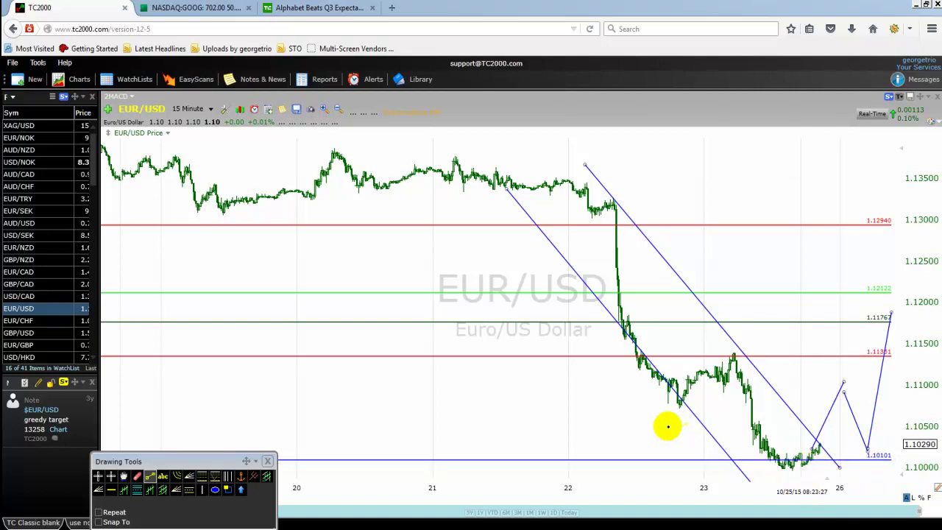
Sketch a zigzag below the price with trendlines falling from about 1.1050 to 1.0991, rising to about 1.1011 and falling to about 1.0992.
mouse_move(627, 426)
mouse_down()
mouse_move(687, 487)
mouse_move(700, 473)
mouse_up()
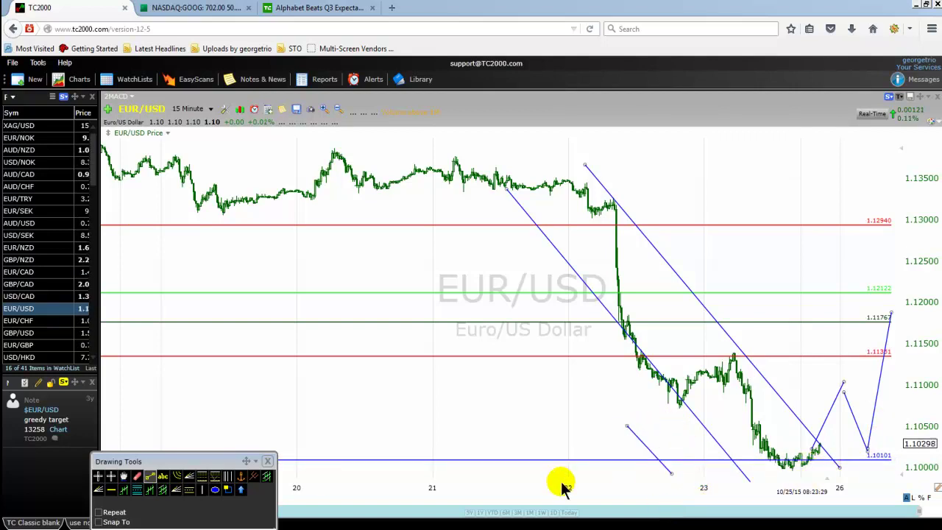
click(151, 476)
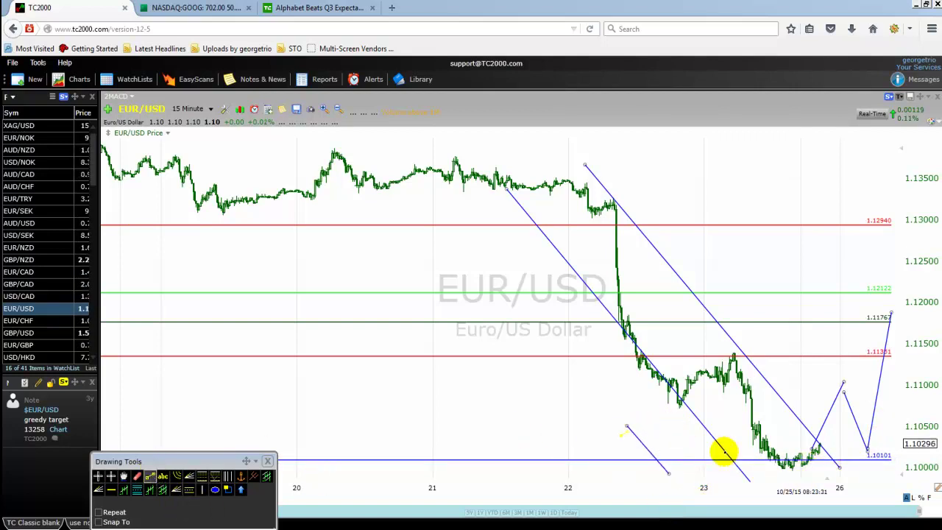
drag(668, 474, 699, 459)
click(151, 475)
drag(697, 458, 714, 473)
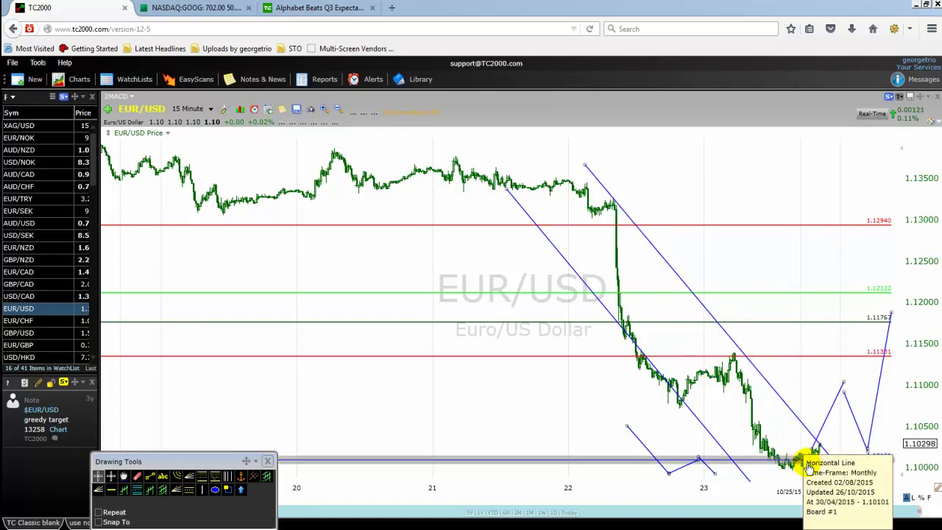
Draw a trendline rising from the latest lows near 1.1005 to about 1.1093 and a short one falling from about 1.1109 to 1.1068.
mouse_move(800, 465)
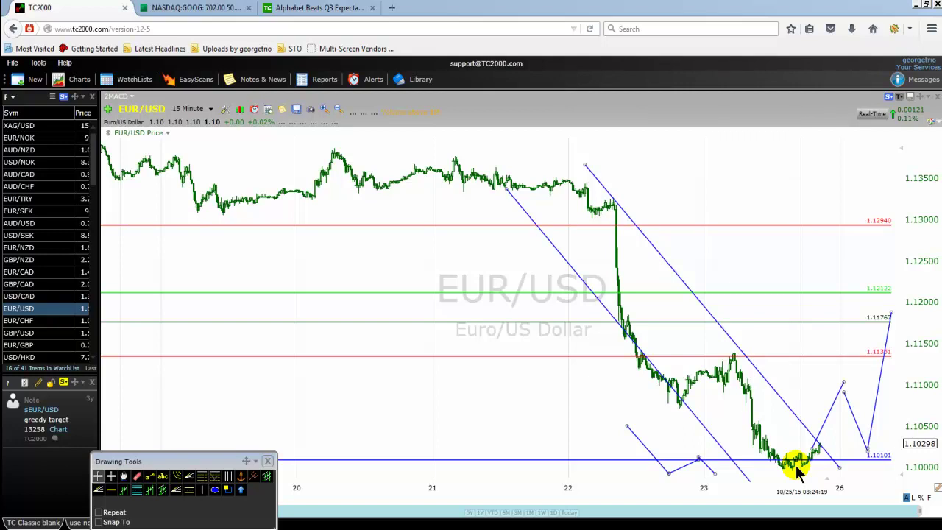
click(150, 475)
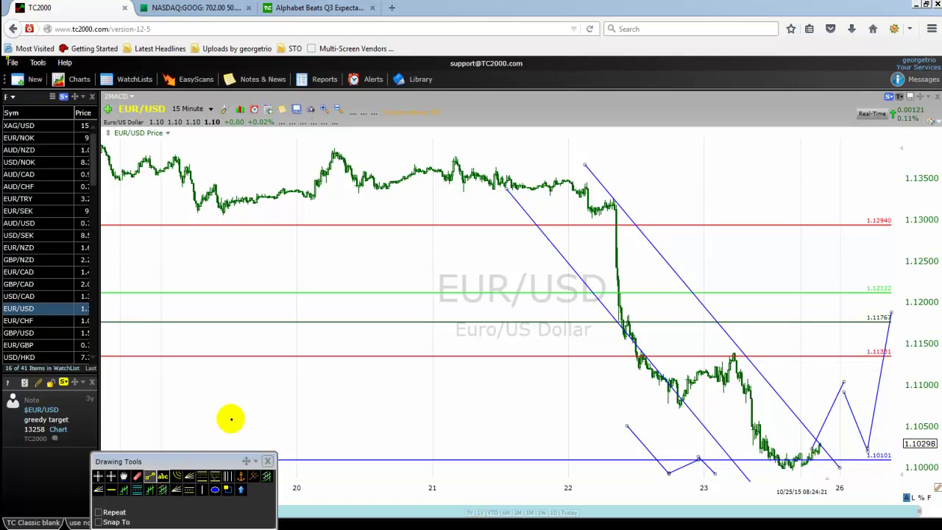
drag(789, 464, 842, 387)
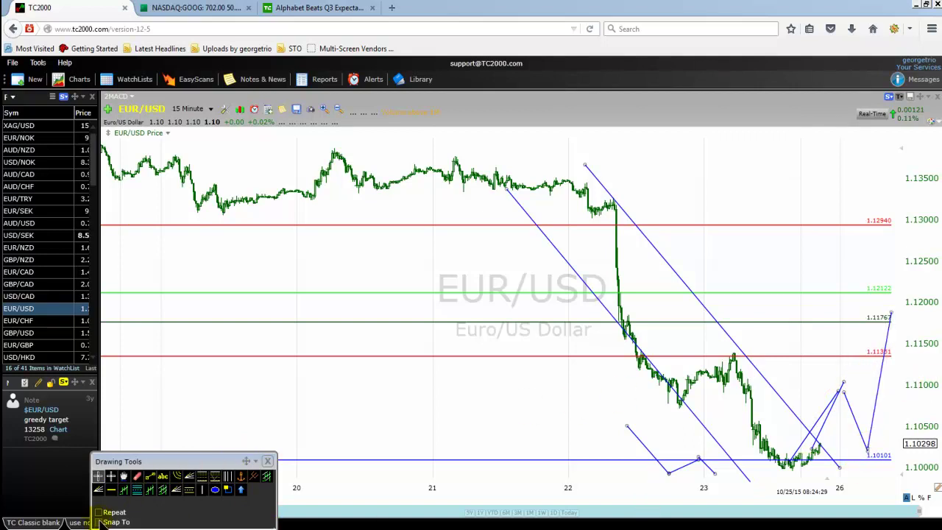
click(149, 476)
click(890, 411)
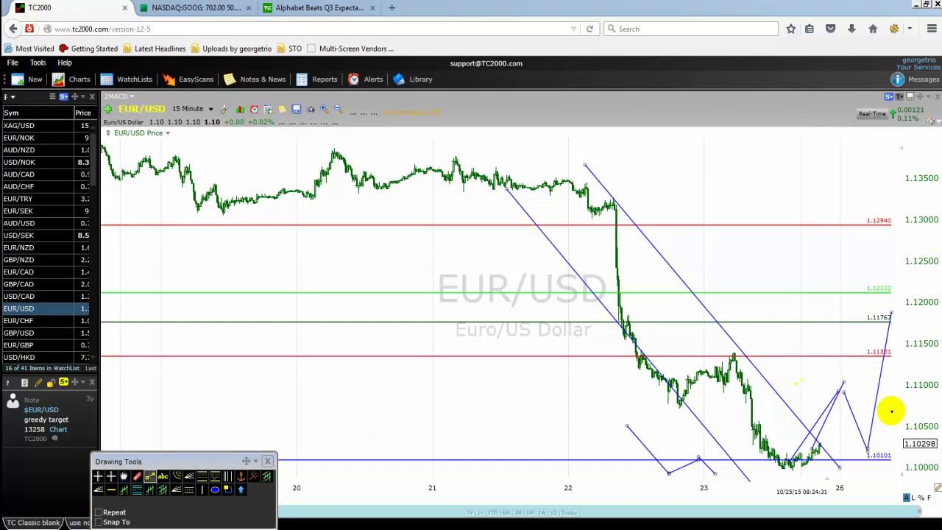
click(876, 377)
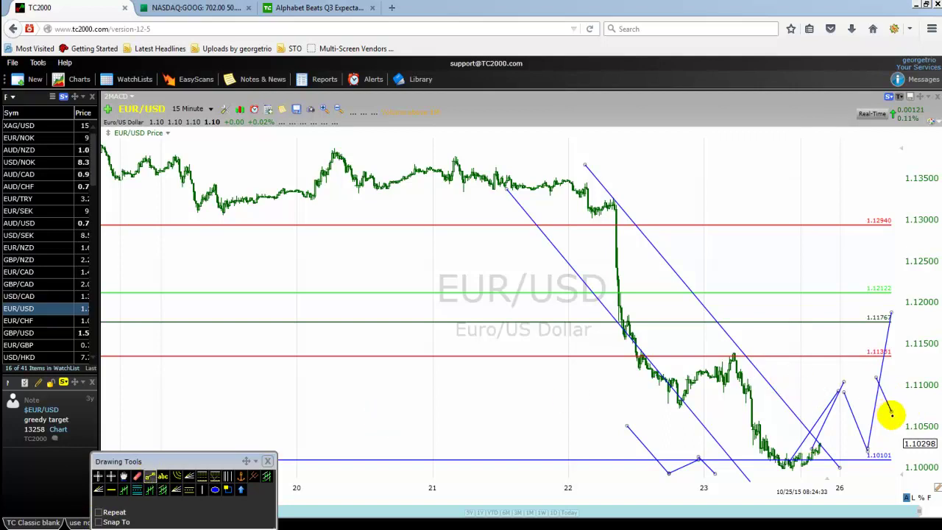
click(150, 476)
click(812, 376)
click(893, 414)
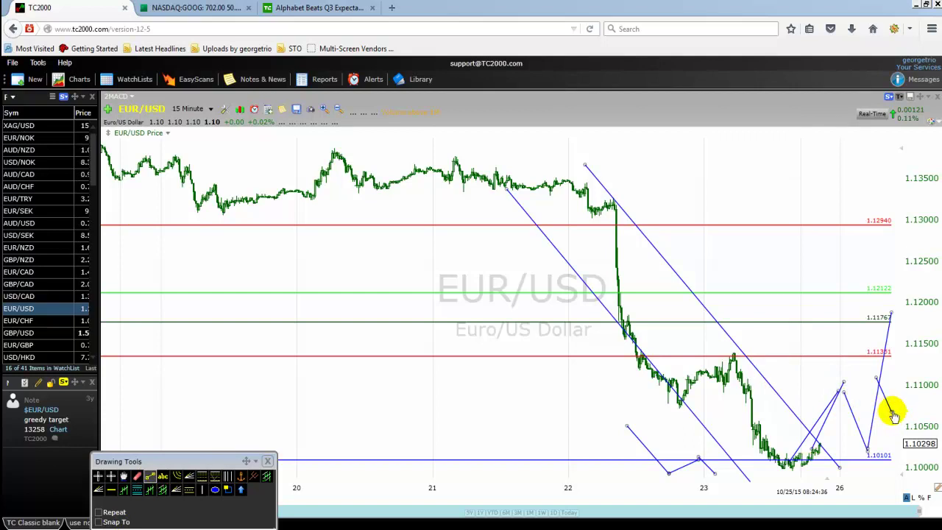
key(Escape)
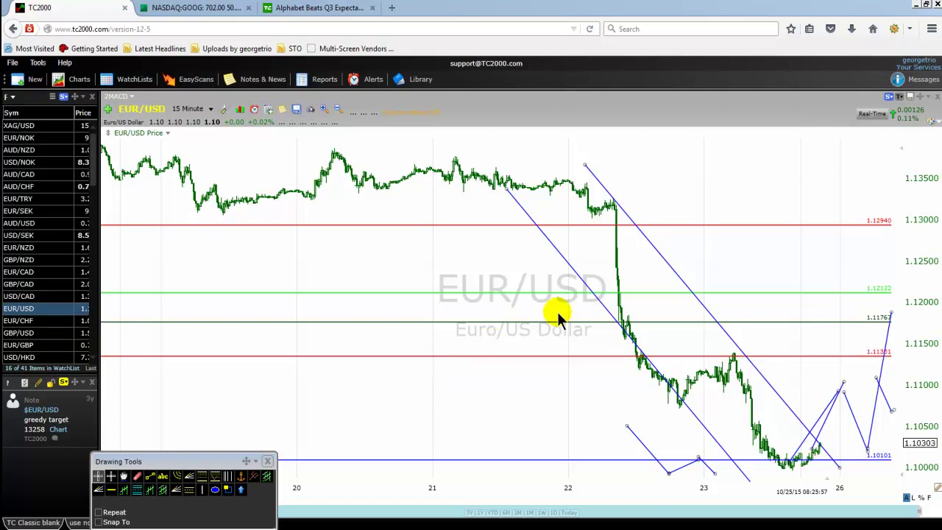
Switch the chart to the weekly timeframe and examine the latest candles against the 1.10101 level and the purple trendline at 1.08093.
click(210, 110)
click(187, 295)
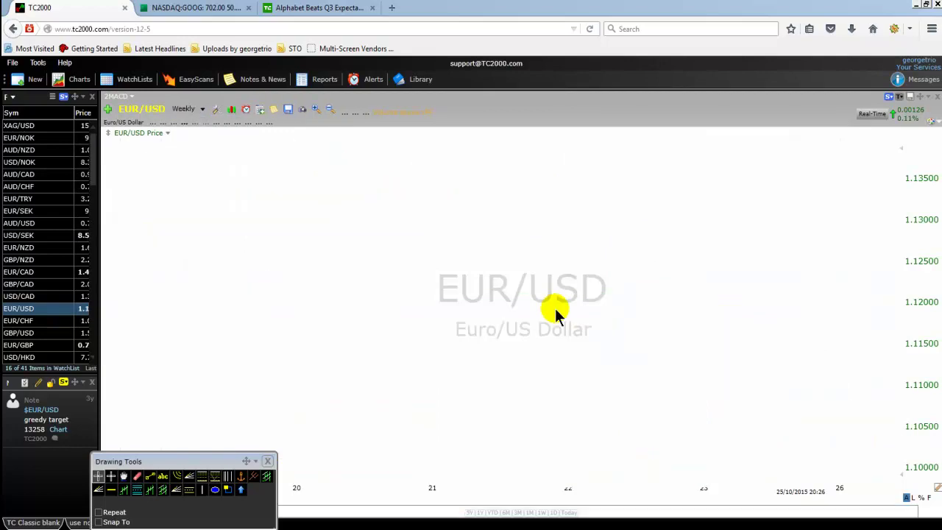
scroll(680, 362, up, 5)
scroll(652, 350, up, 5)
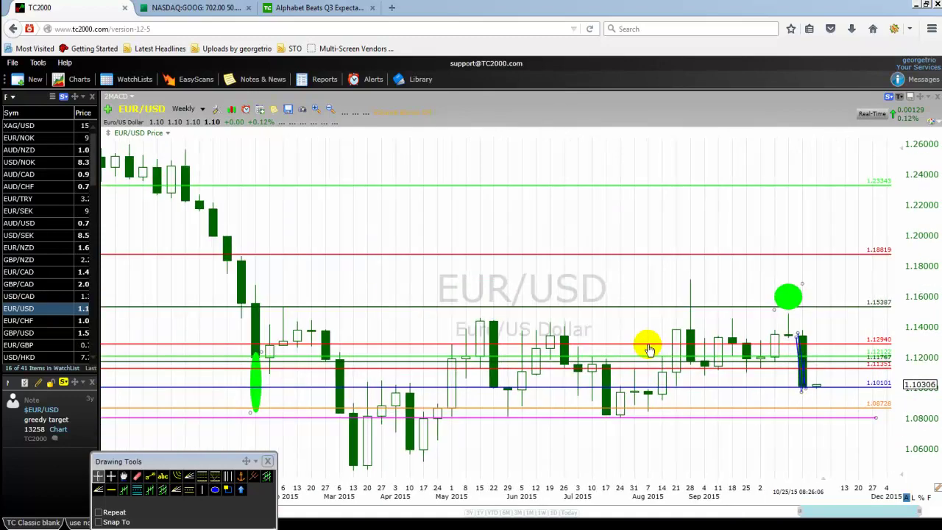
scroll(648, 349, up, 3)
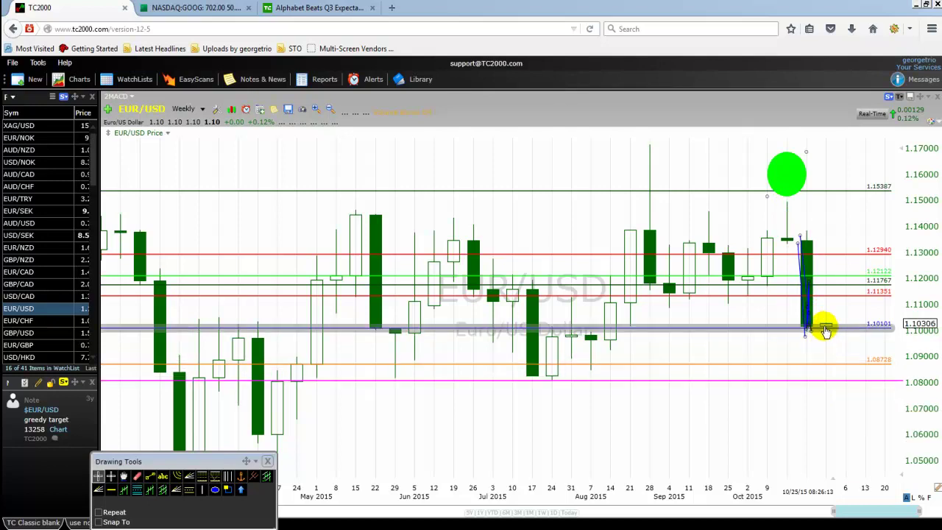
mouse_move(824, 328)
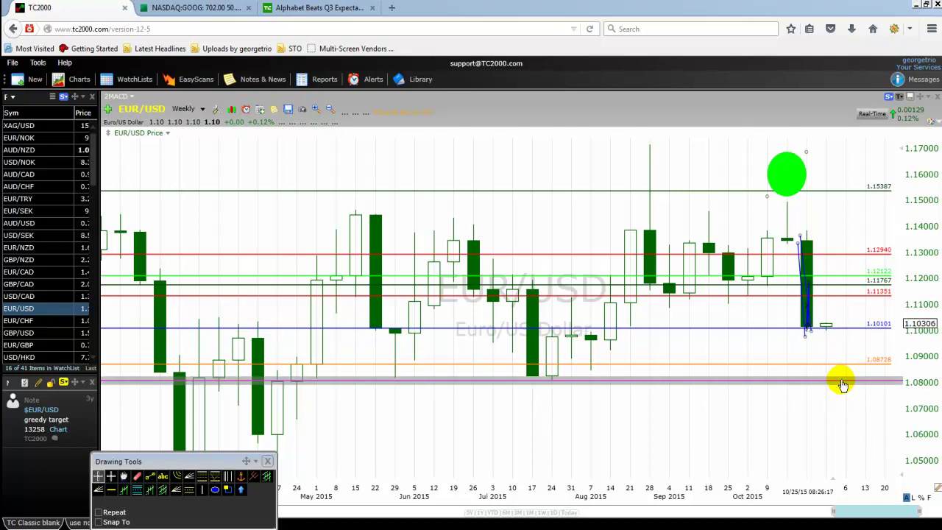
mouse_move(842, 384)
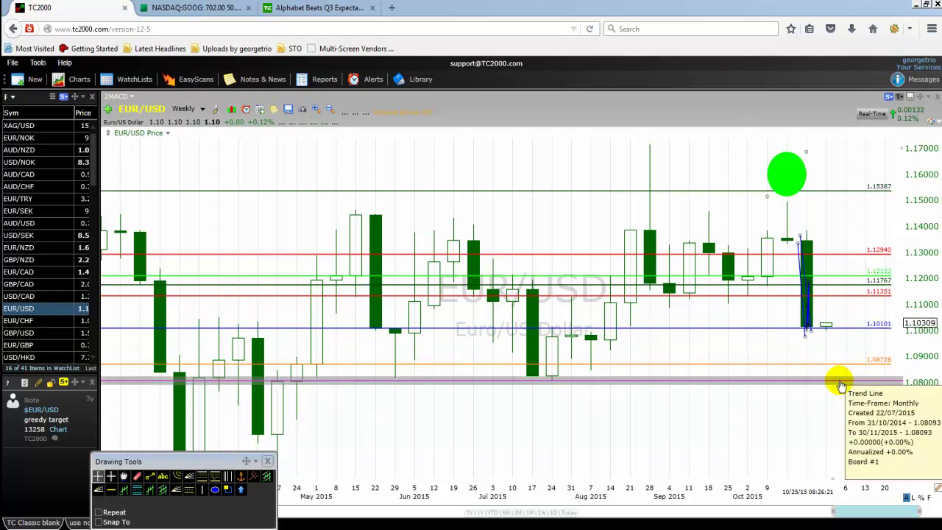
mouse_move(877, 329)
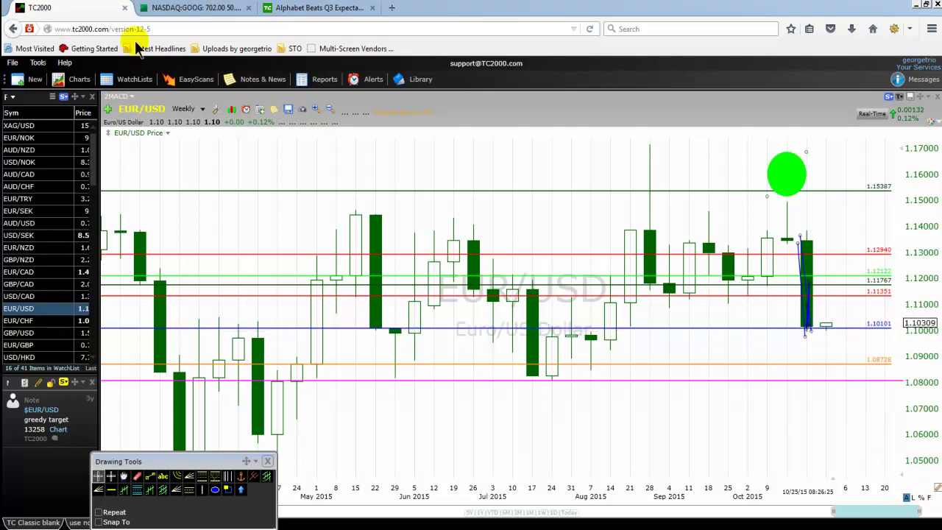
On the 5-minute chart, draw a falling channel with an upper line from about 1.1140 to 1.0995 and a lower line from about 1.1115 to 1.0995.
click(201, 110)
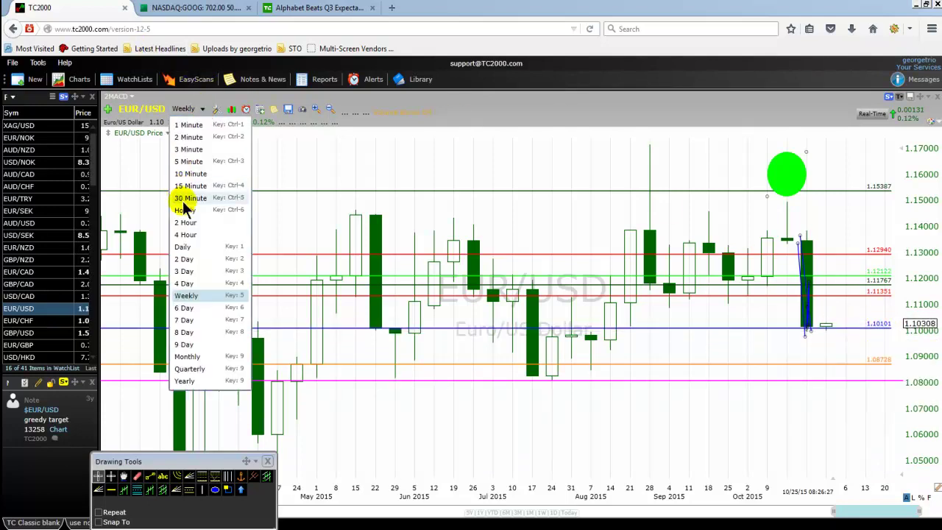
click(189, 161)
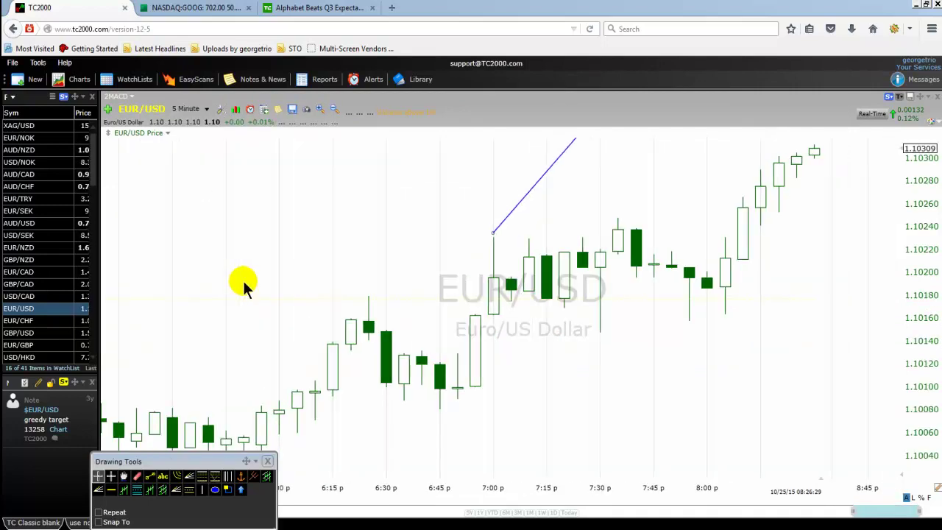
scroll(248, 283, down, 10)
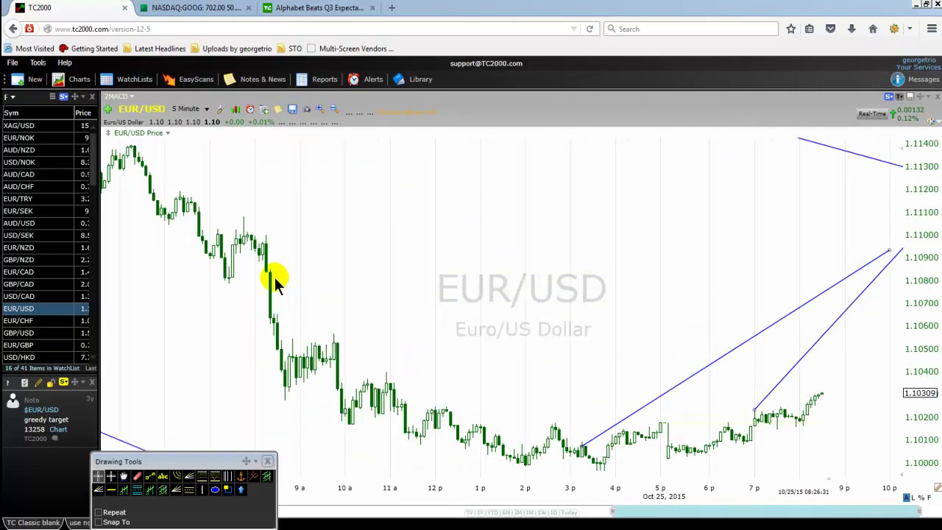
click(149, 476)
mouse_move(318, 145)
mouse_down()
mouse_move(535, 375)
mouse_move(705, 474)
mouse_up()
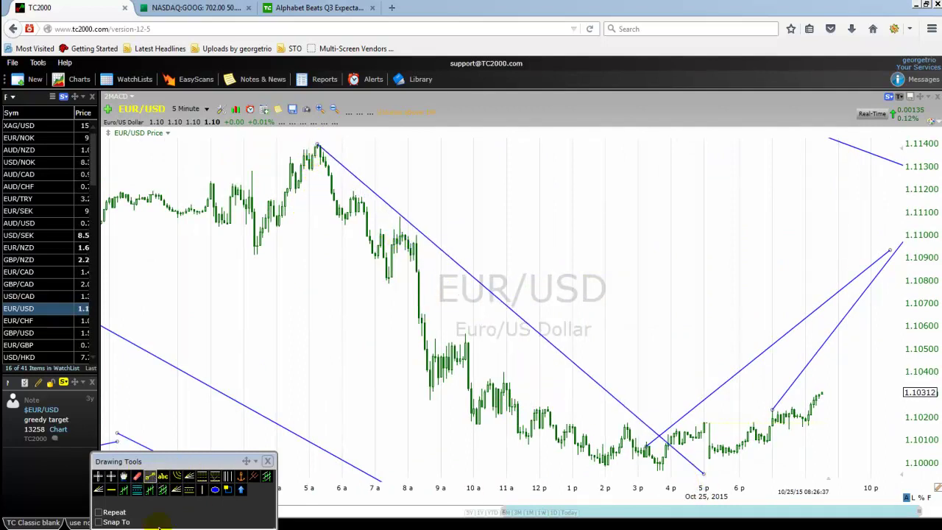
drag(284, 199, 295, 220)
drag(415, 346, 608, 503)
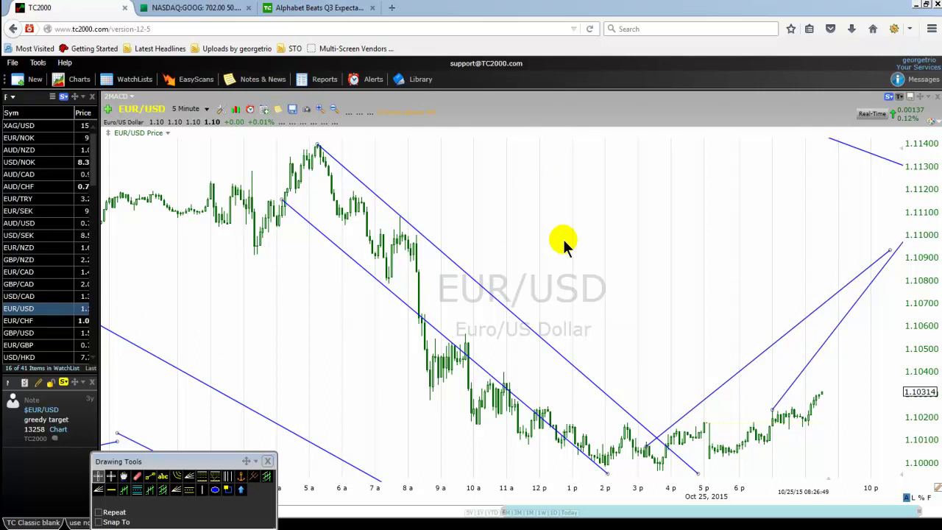
Check the current date and time on the system calendar and clocks.
click(913, 0)
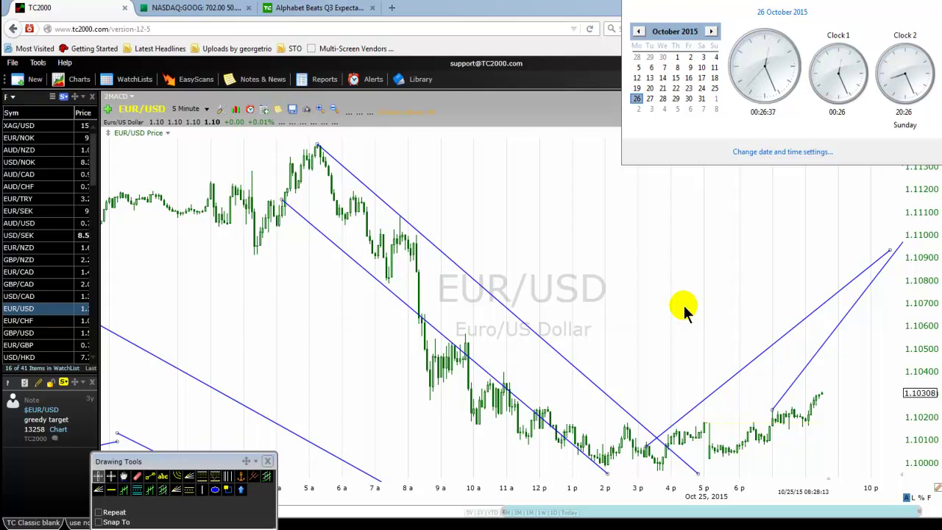
Return the chart to the weekly timeframe and examine the recent candles against the 1.10101, 1.08728 and purple support lines.
click(205, 109)
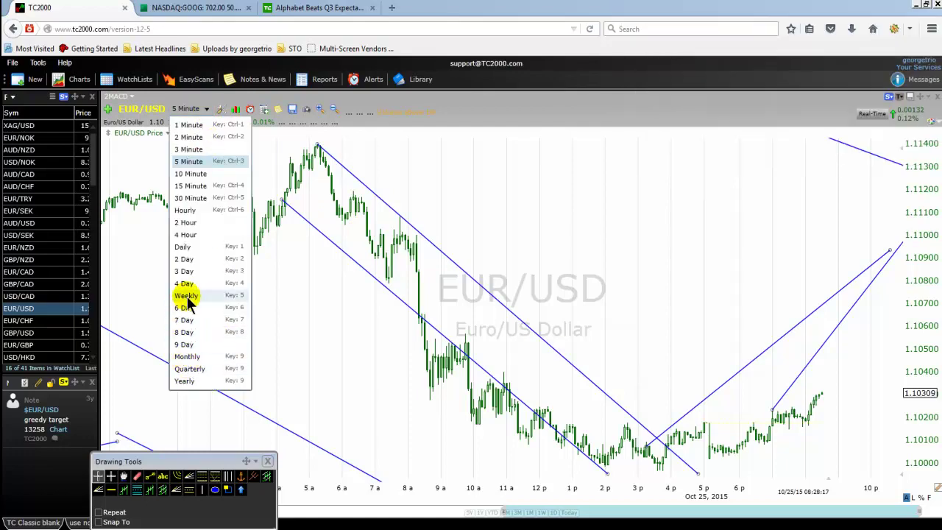
click(187, 295)
scroll(511, 361, up, 3)
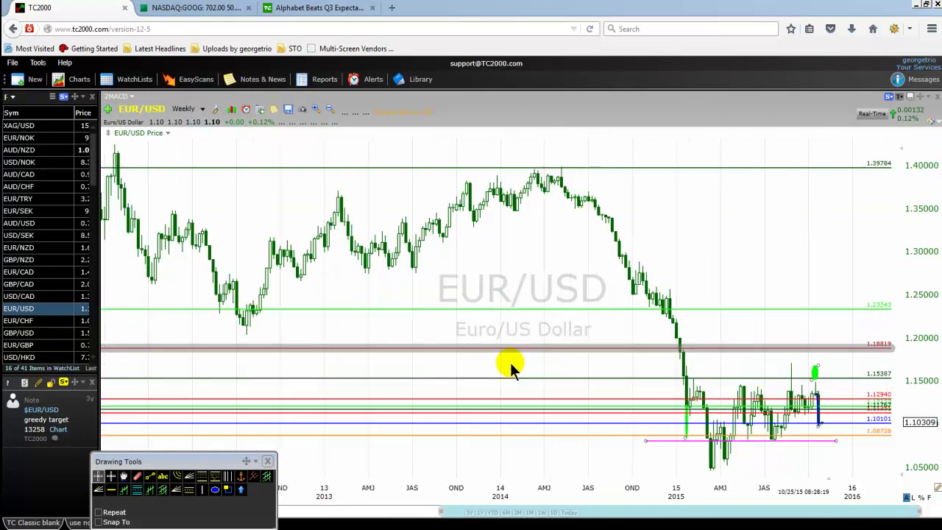
scroll(510, 362, up, 5)
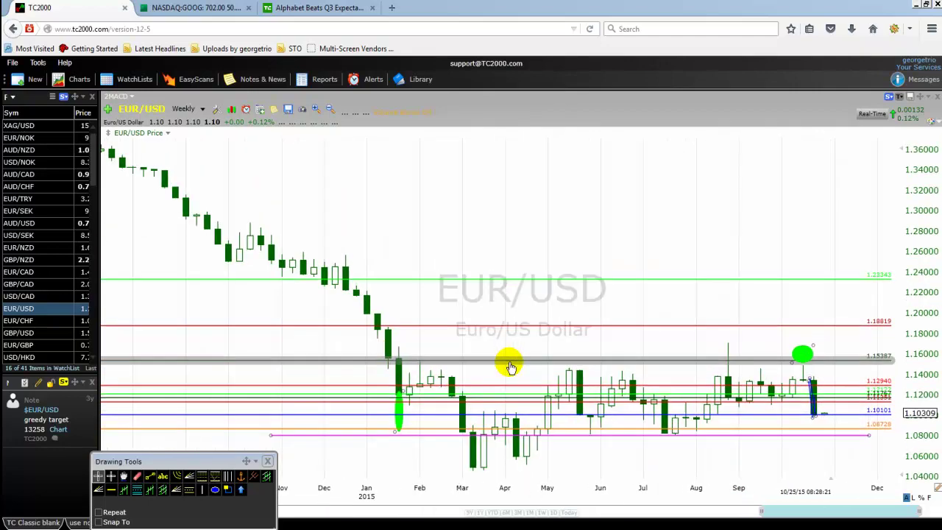
scroll(509, 366, up, 2)
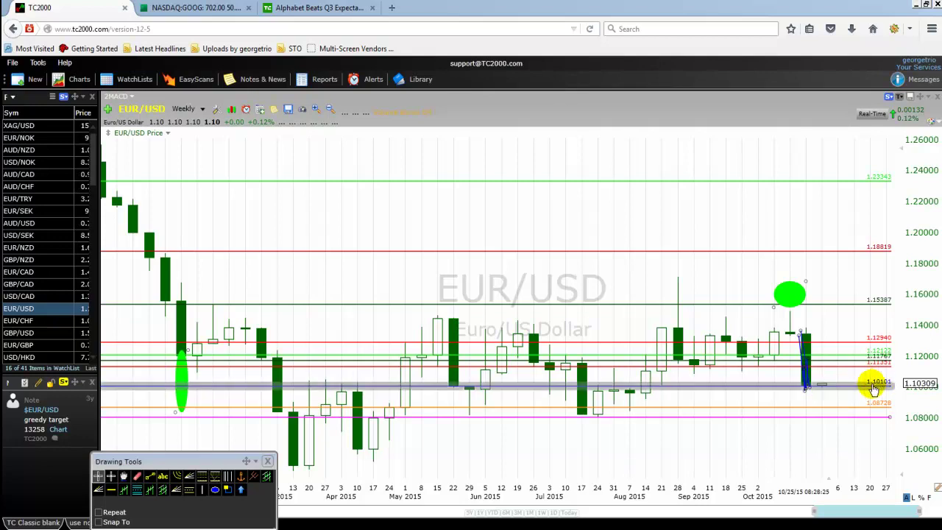
mouse_move(880, 387)
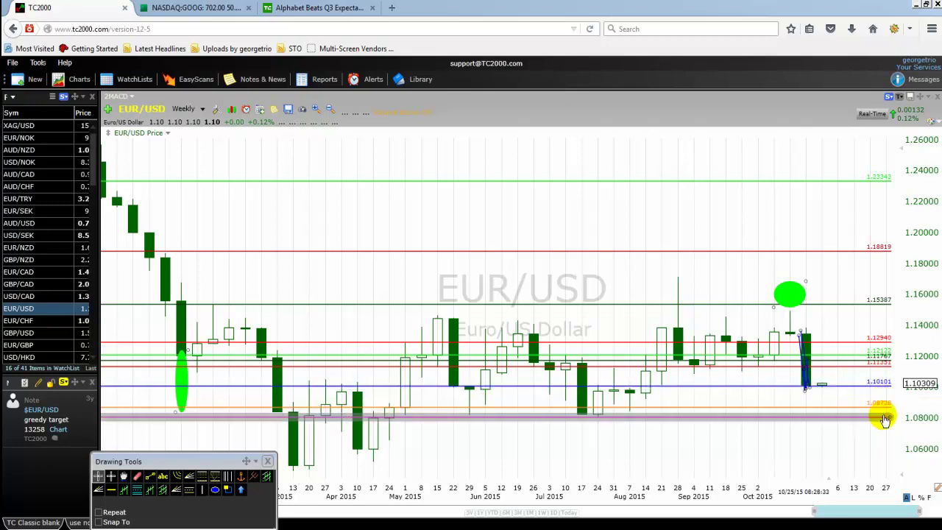
mouse_move(878, 408)
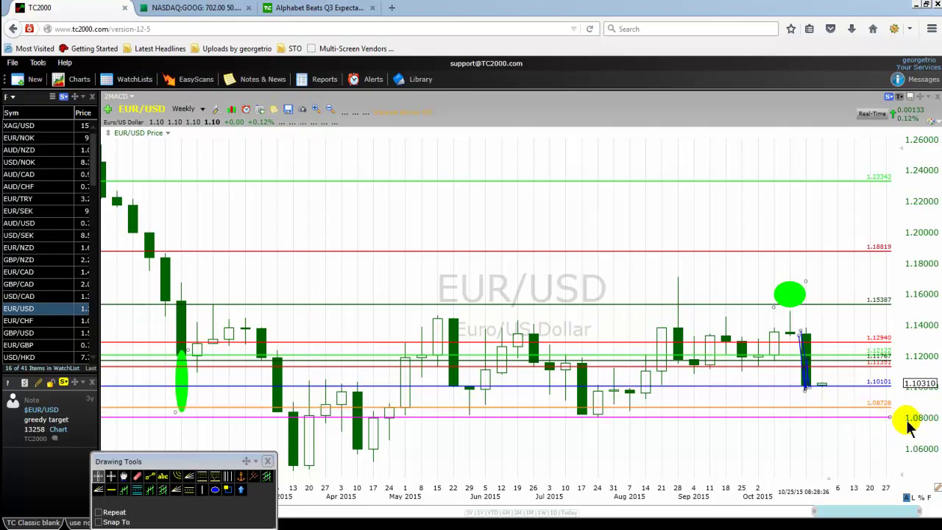
drag(816, 425, 821, 418)
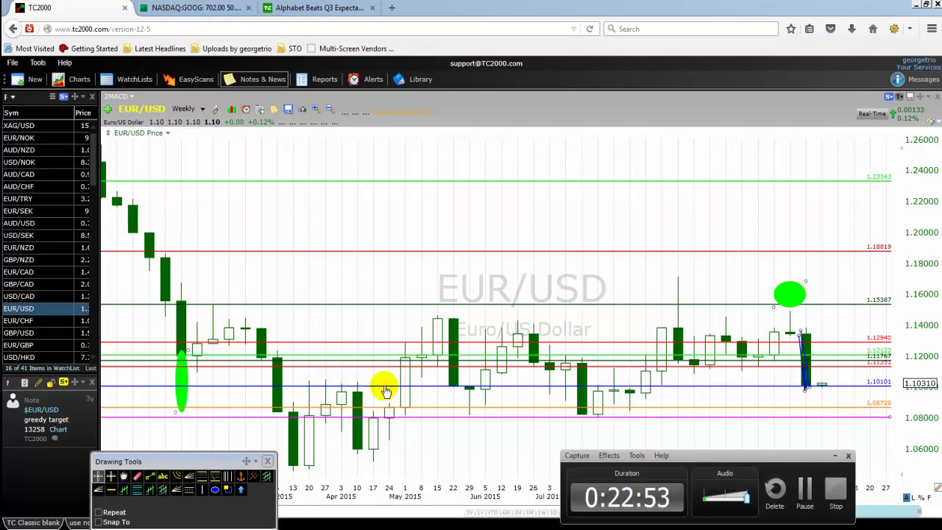
mouse_move(384, 390)
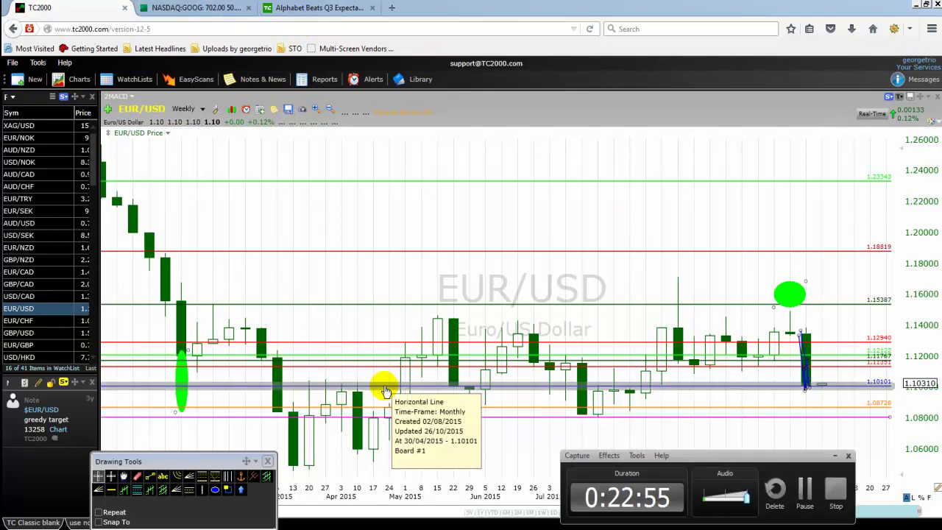